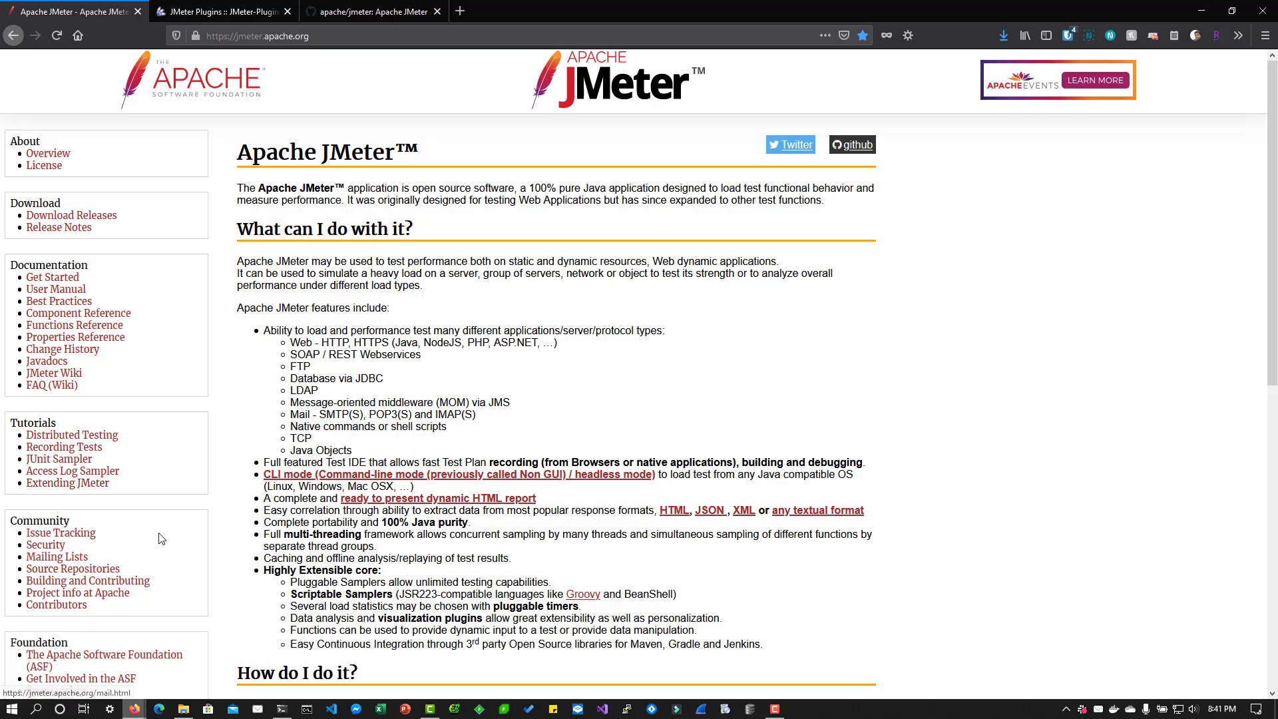
Look over the Apache JMeter home page, the JMeter Plugins site and the apache/jmeter GitHub repository
scroll(520, 491, "down", 3)
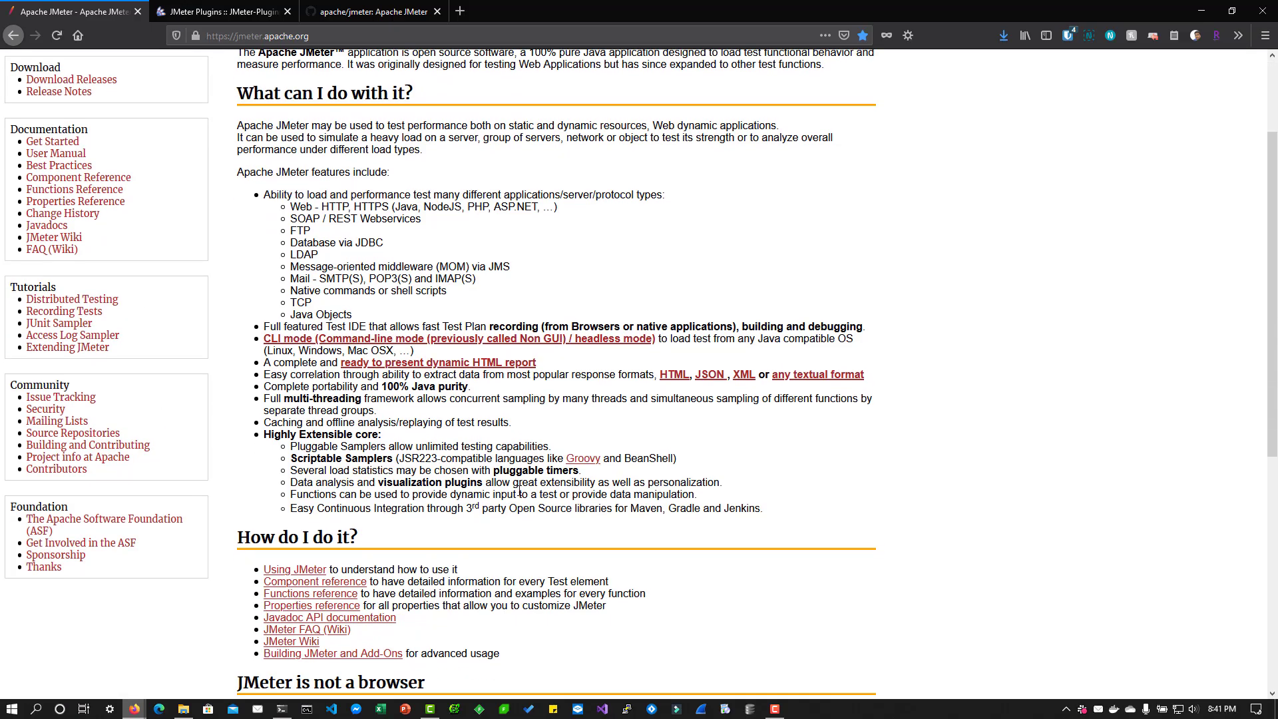
scroll(519, 491, "up", 3)
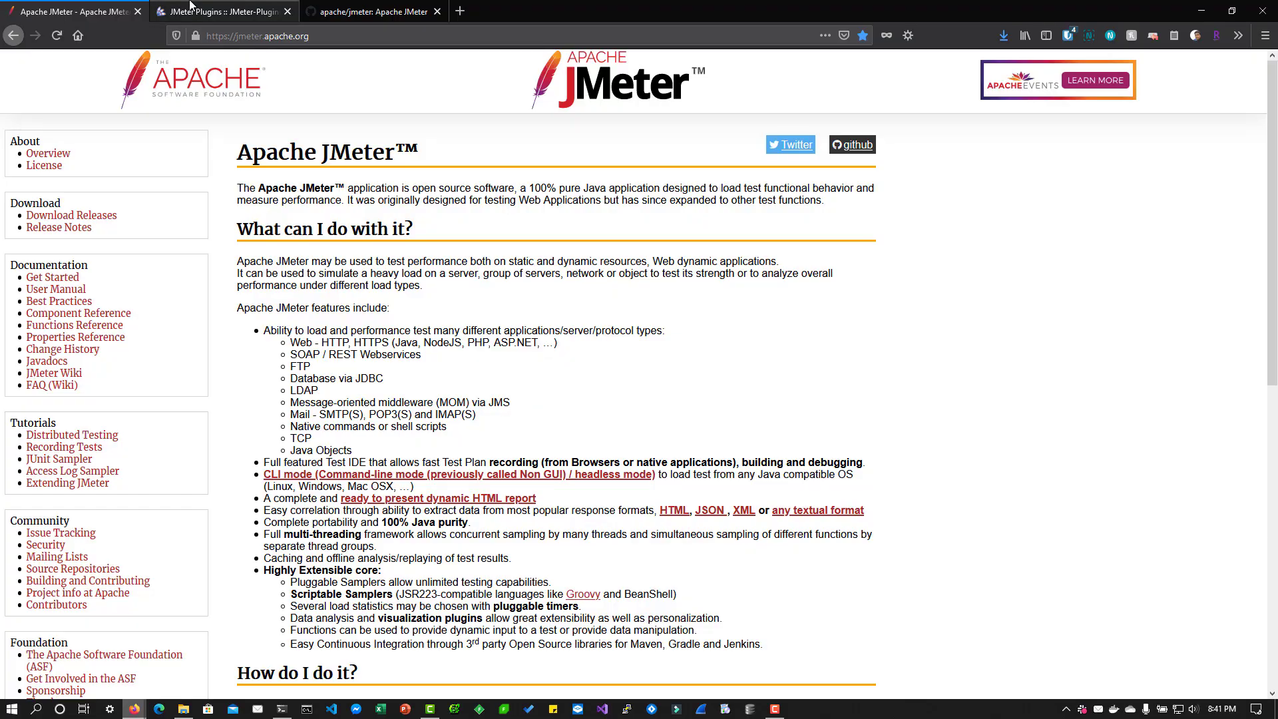
left_click(191, 6)
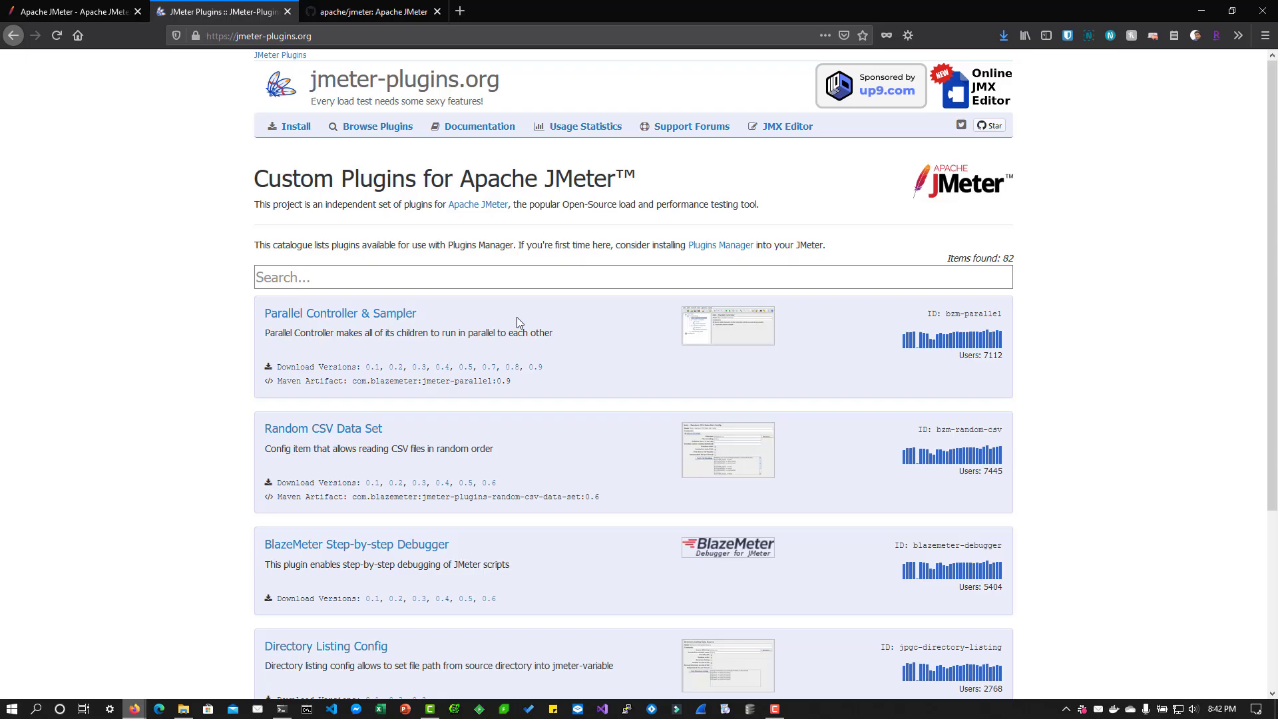
left_click(337, 4)
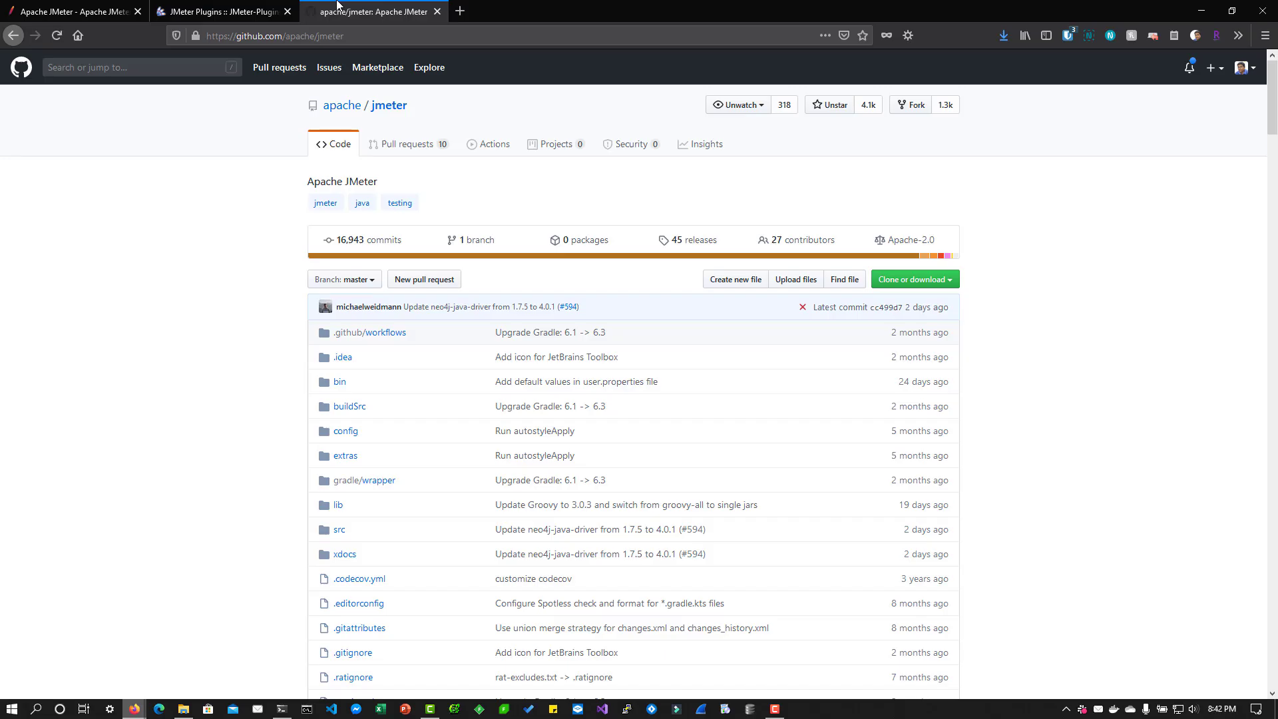
Return to the Apache JMeter site and open the sha512 checksum of the apache-jmeter-5.3.zip binary from its download page
left_click(274, 6)
left_click(126, 5)
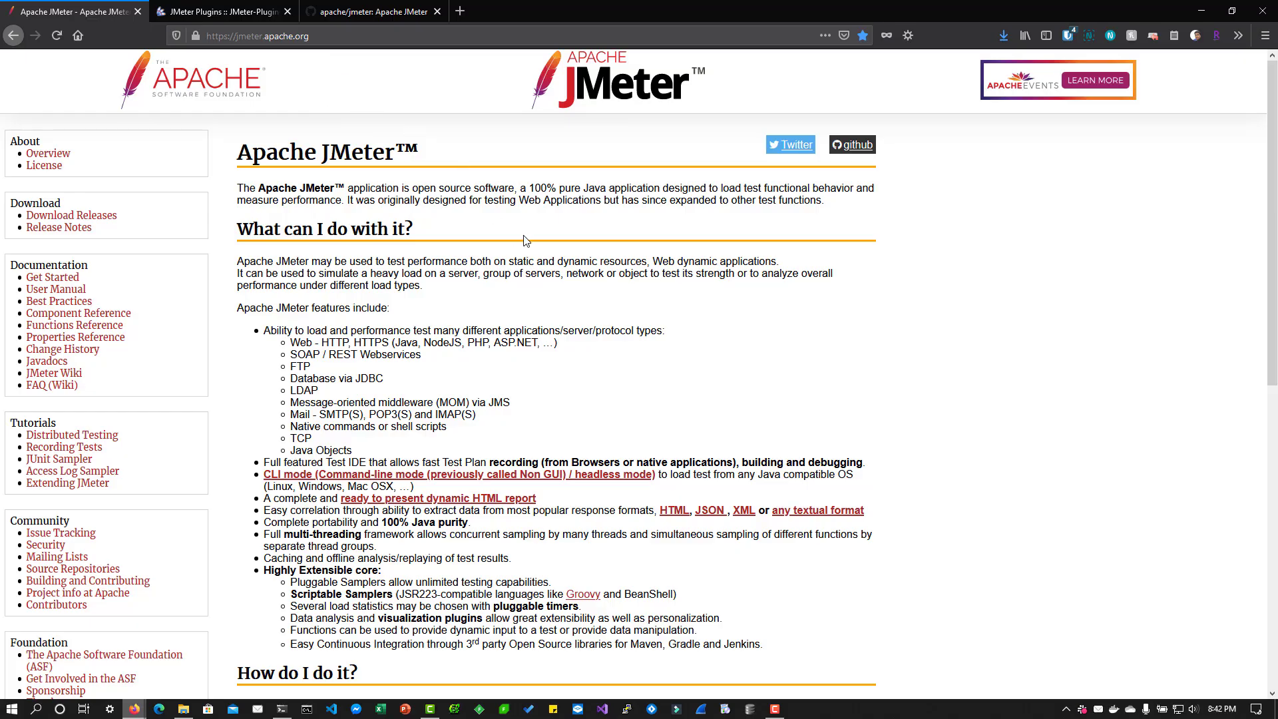
left_click(109, 219)
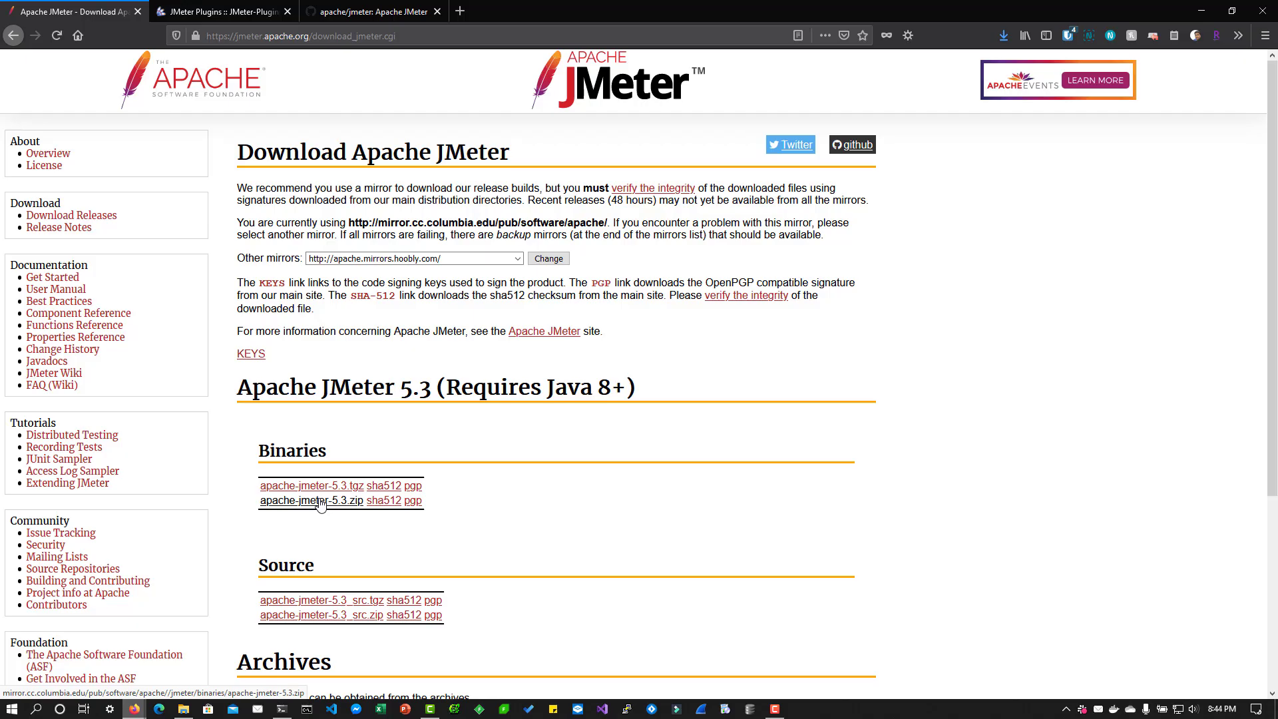
left_click(384, 509)
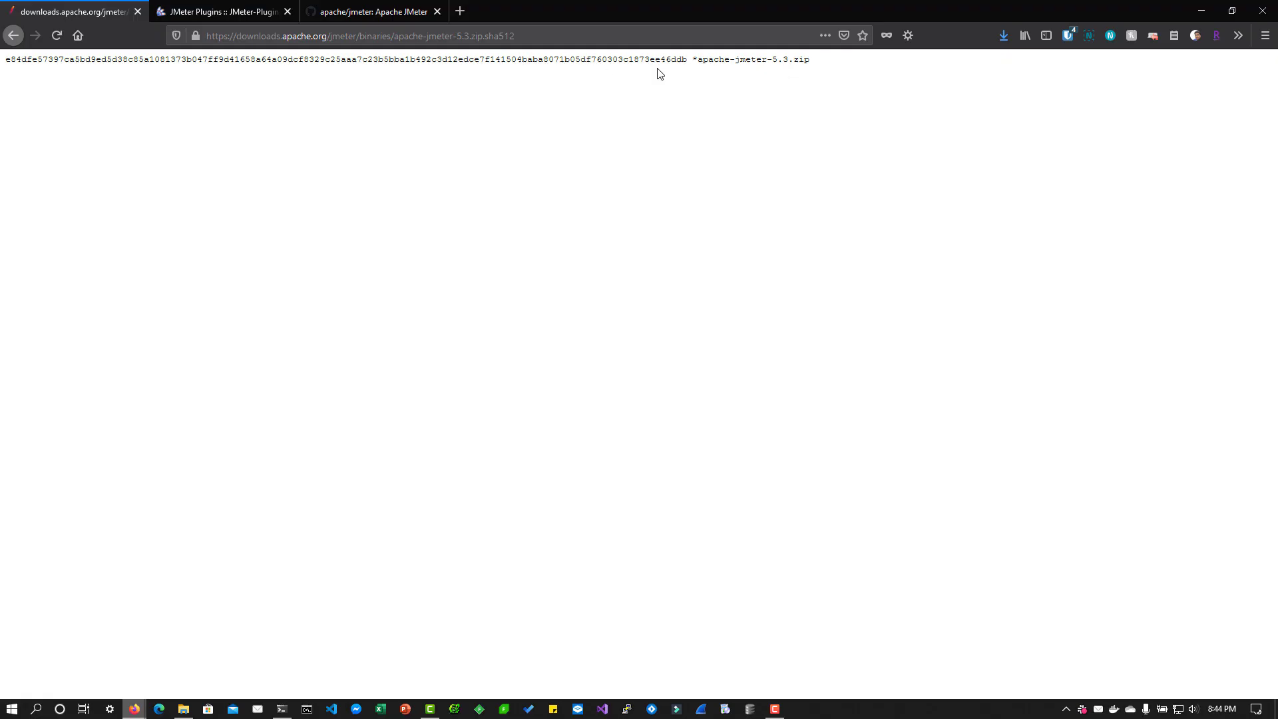
Switch to File Explorer, go to the C:\Tools folder and select apache-jmeter-5.3.zip
mouse_move(194, 706)
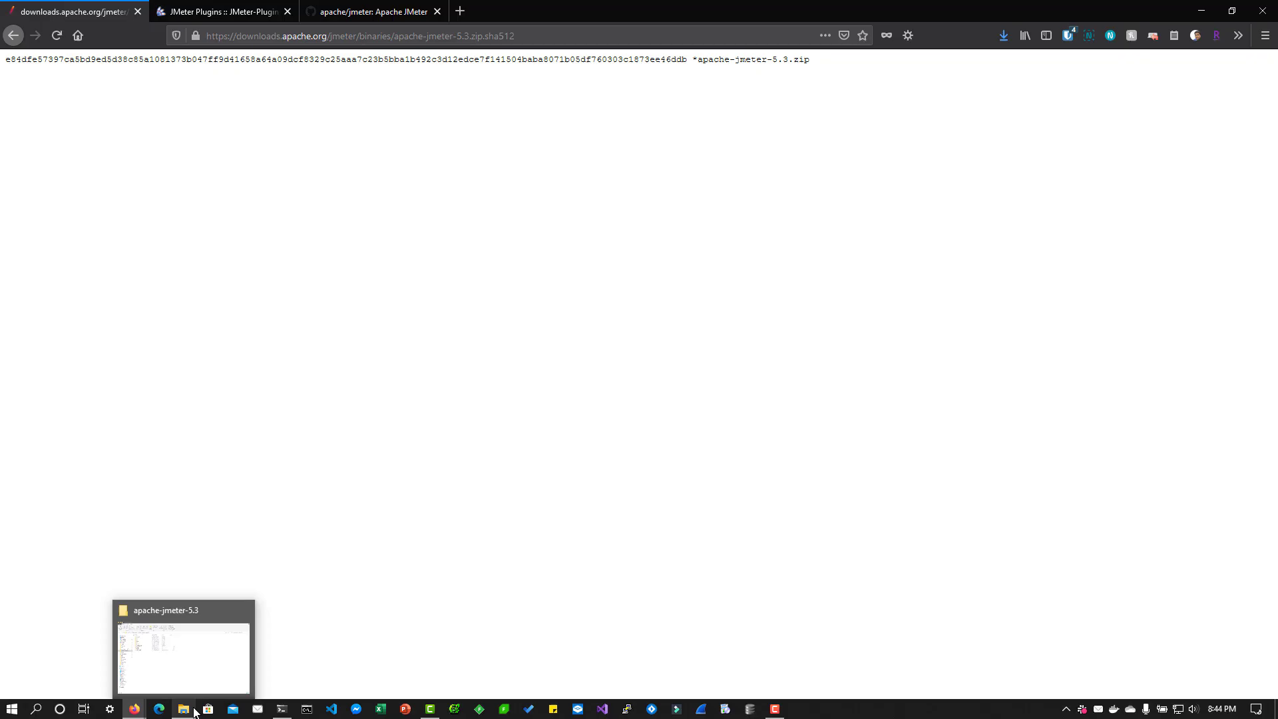
left_click(196, 667)
left_click(214, 106)
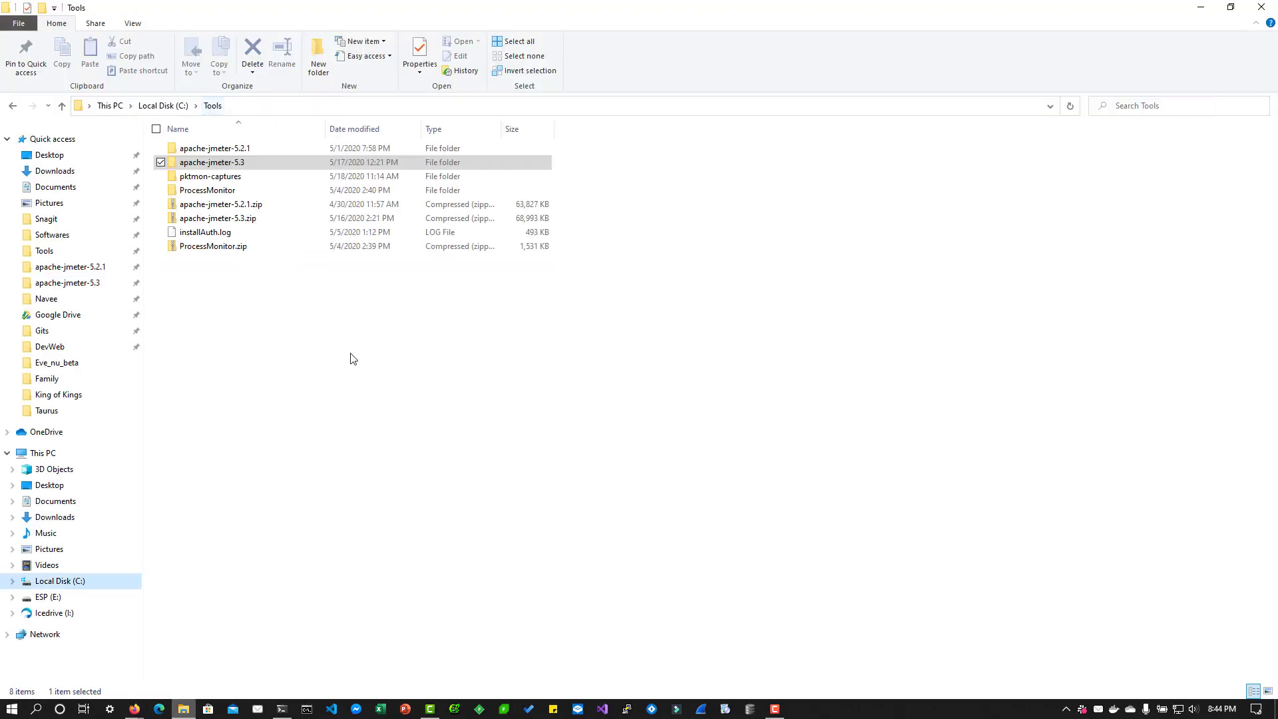
left_click(259, 226)
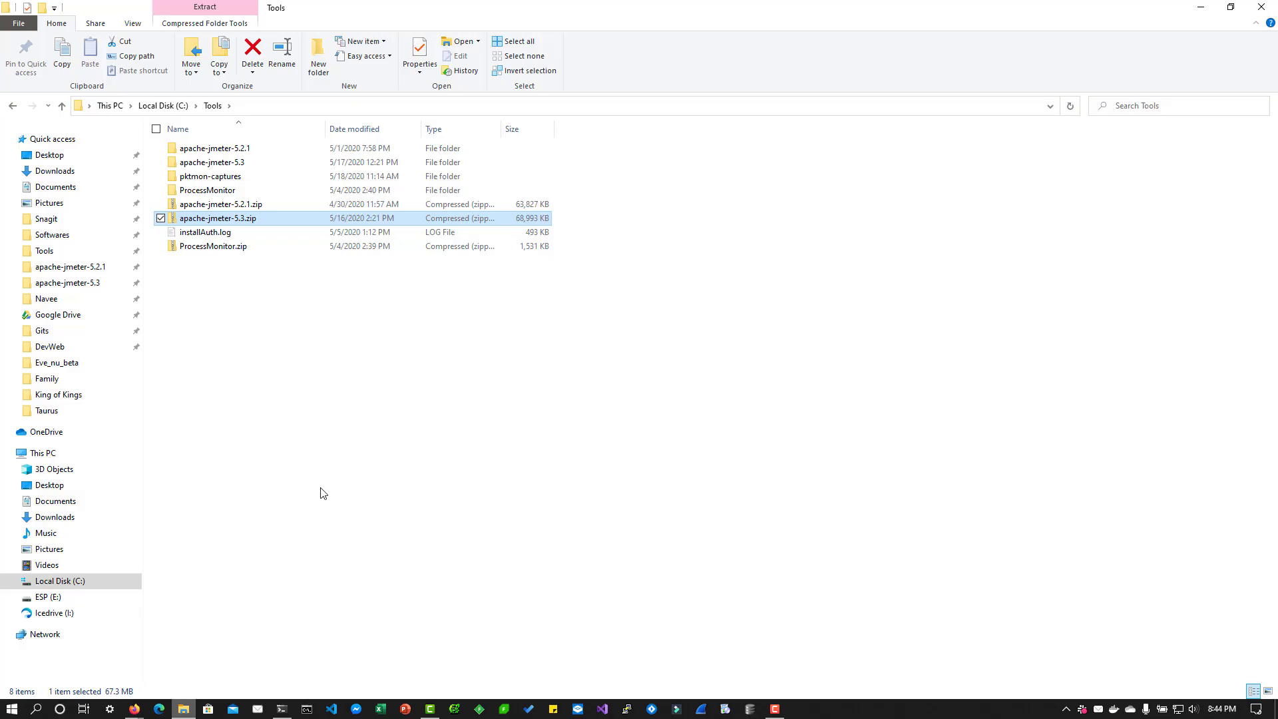
Switch to Windows PowerShell and run Get-FileHash on C:\Tools\apache-jmeter-5.3.zip
mouse_move(293, 709)
left_click(280, 679)
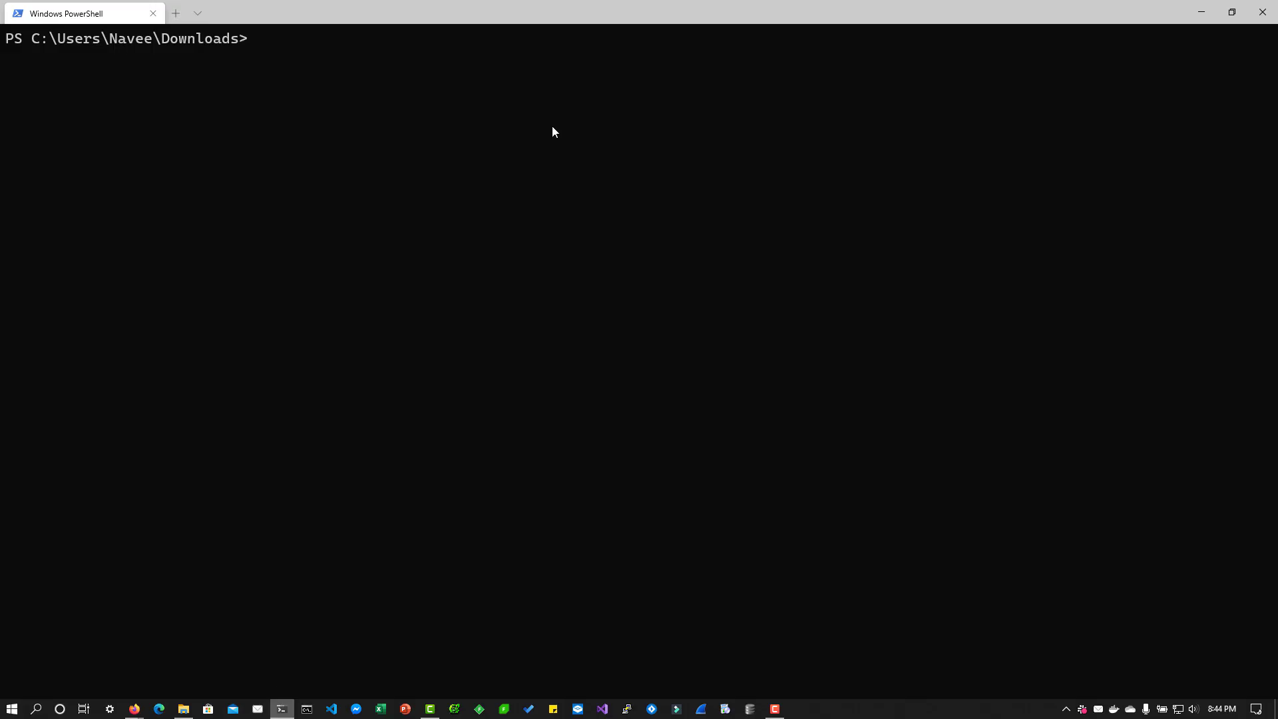
type("Get-G")
key("BackSpace")
type("FileHasg")
key("BackSpace")
type("h C:\\Too")
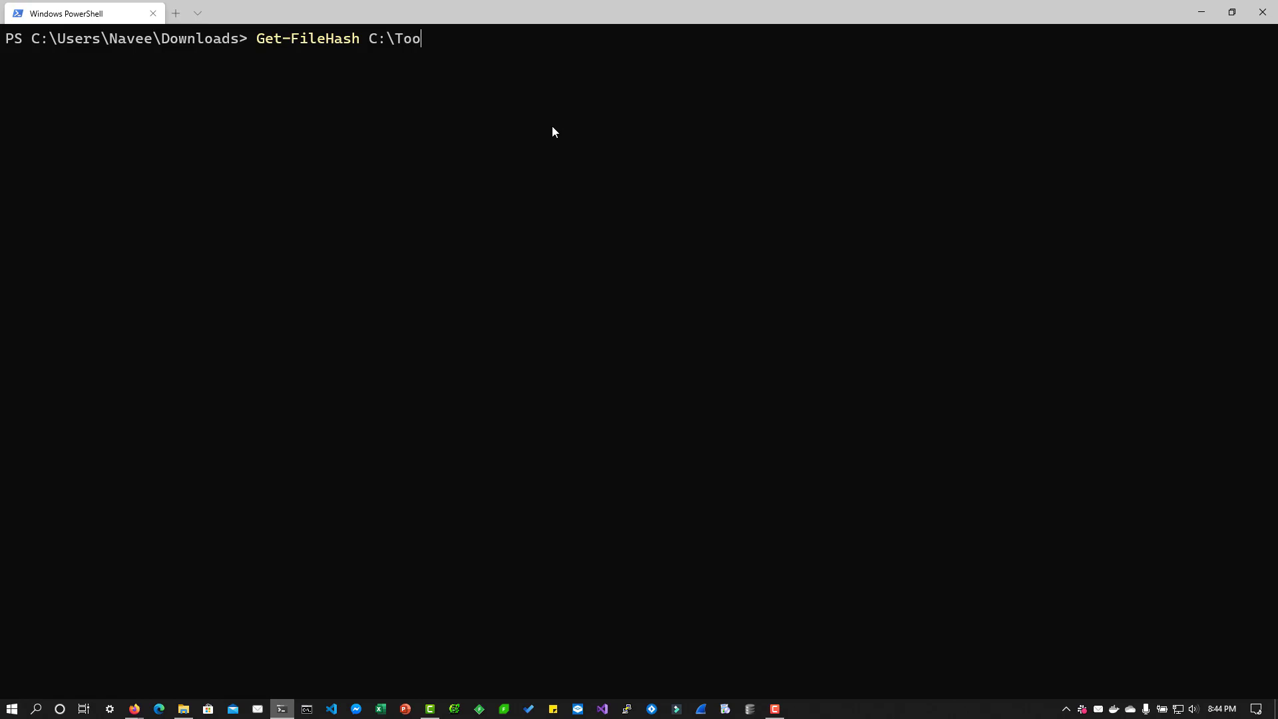
key("Tab")
type("a")
key("Tab")
key("Tab")
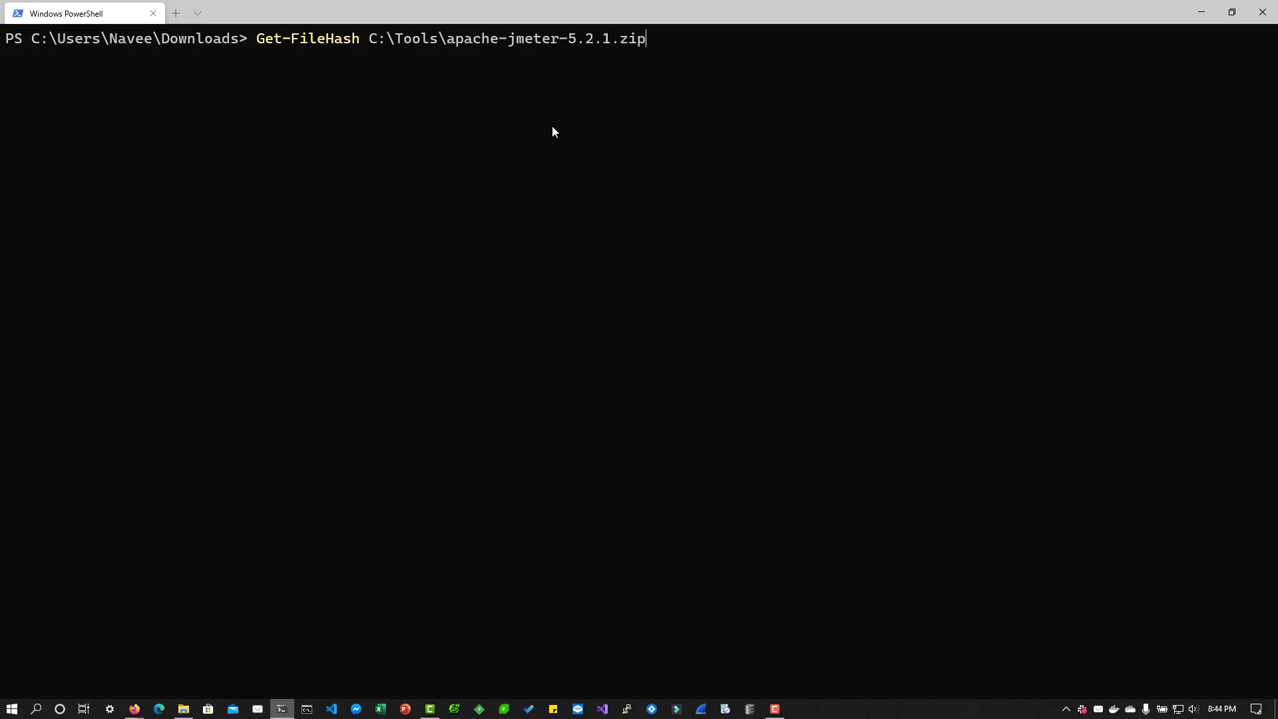
key("Tab")
key("Tab")
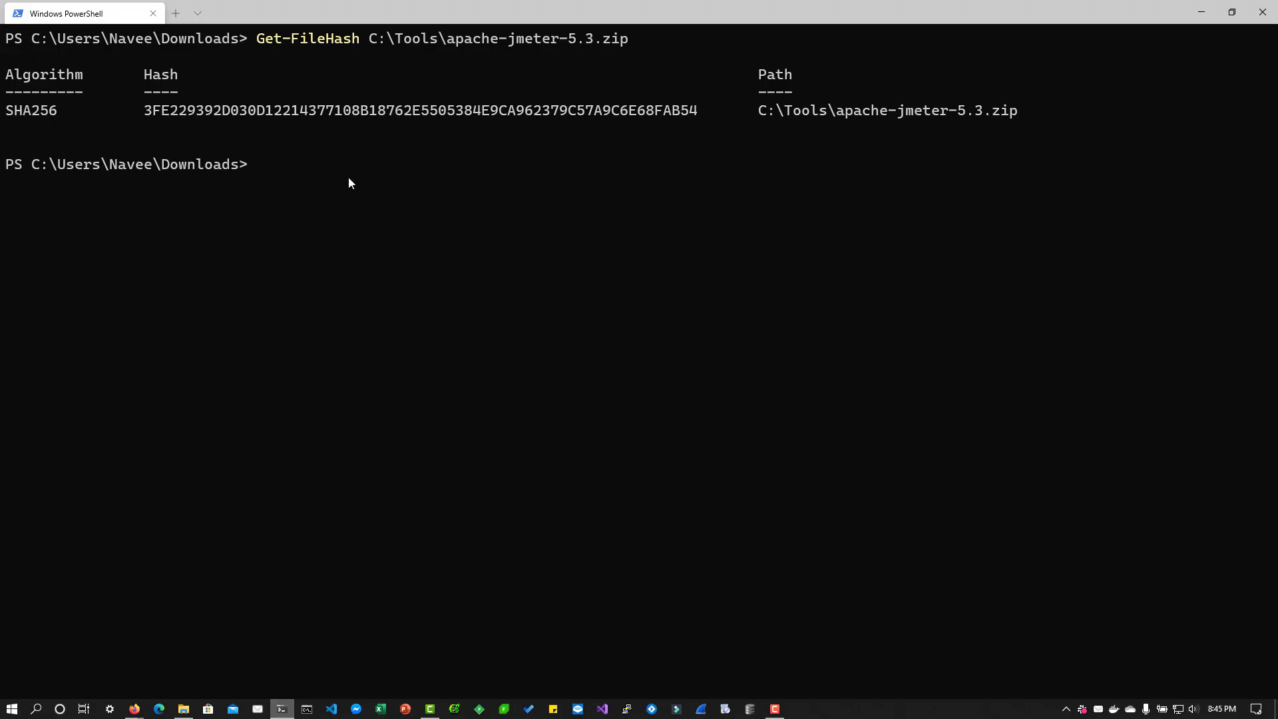
Rerun the file hash command for apache-jmeter-5.3.zip with the option -Algorithm SHA512
key("Up")
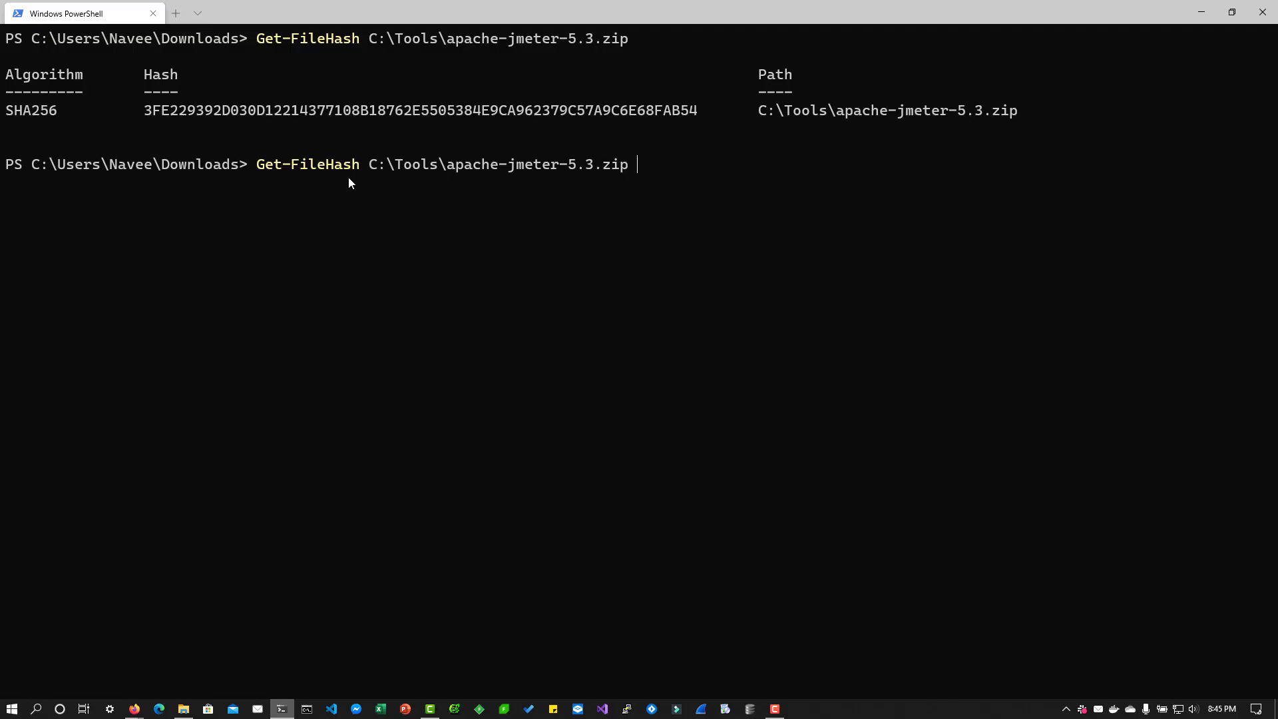
type("-Algorithm SHA512")
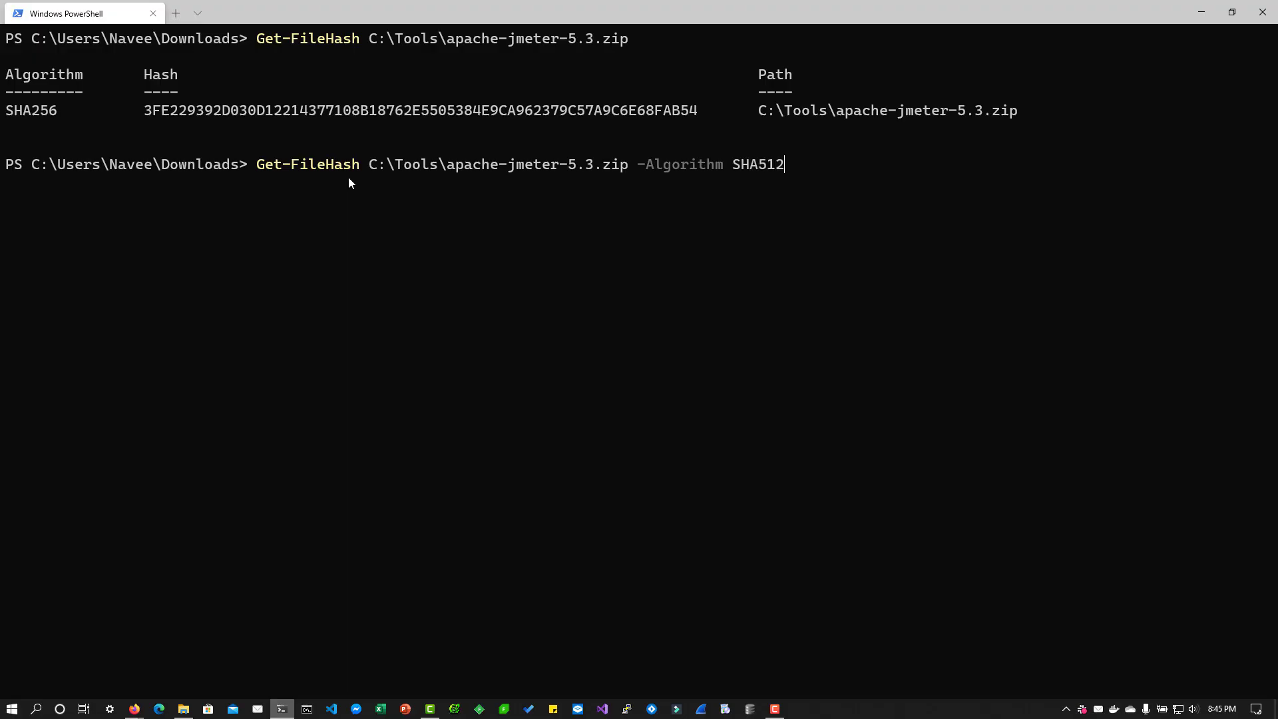
key("Return")
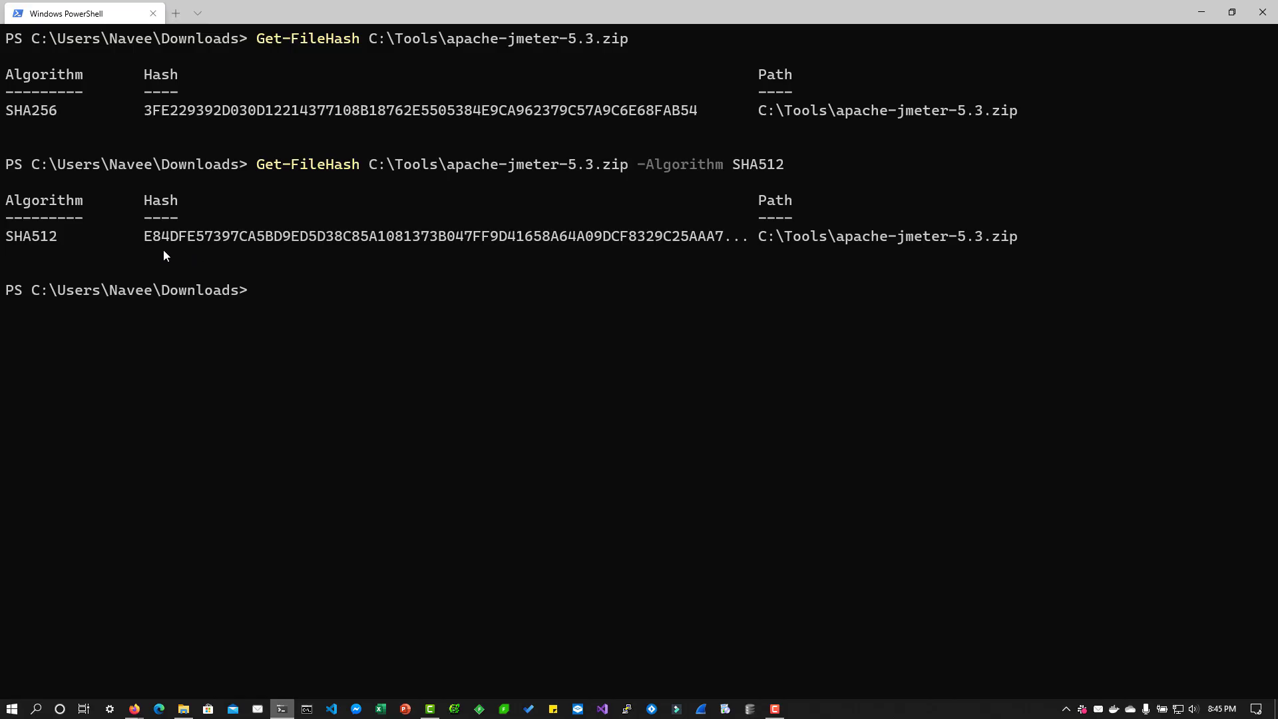
Rerun the SHA512 hash command with its output piped to Format-List
key("Up")
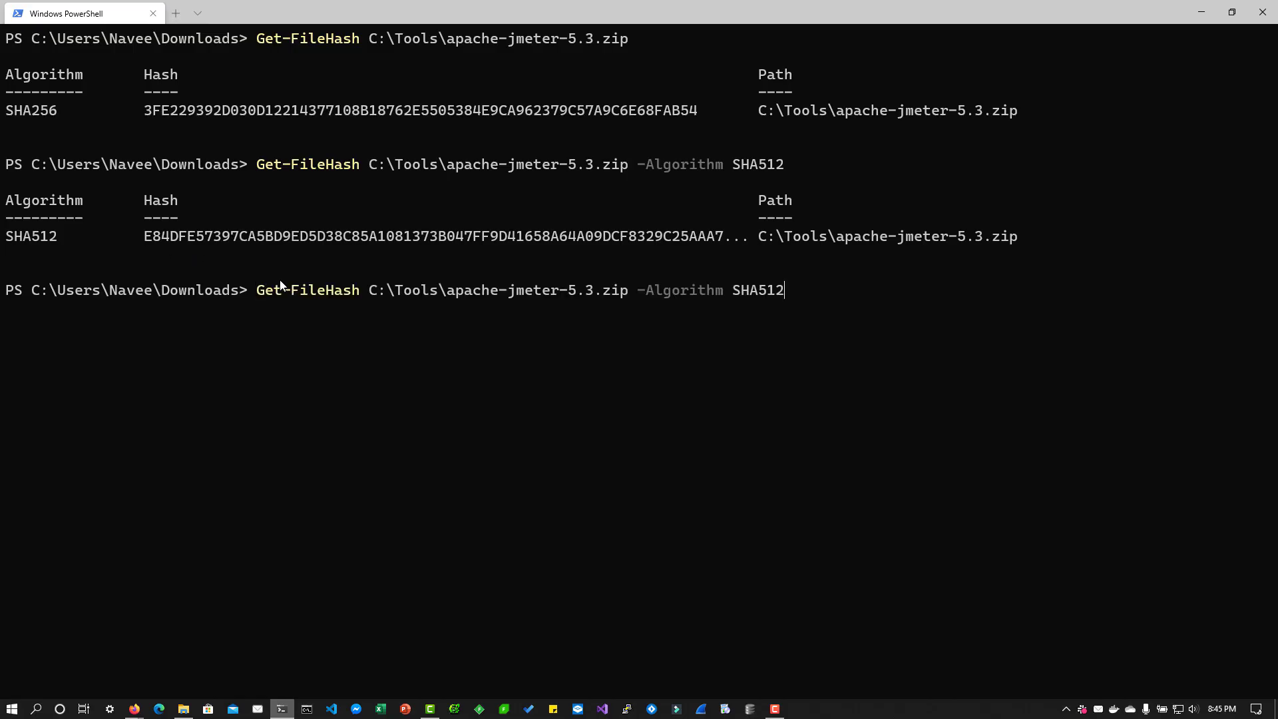
type("| Format-List")
key("Return")
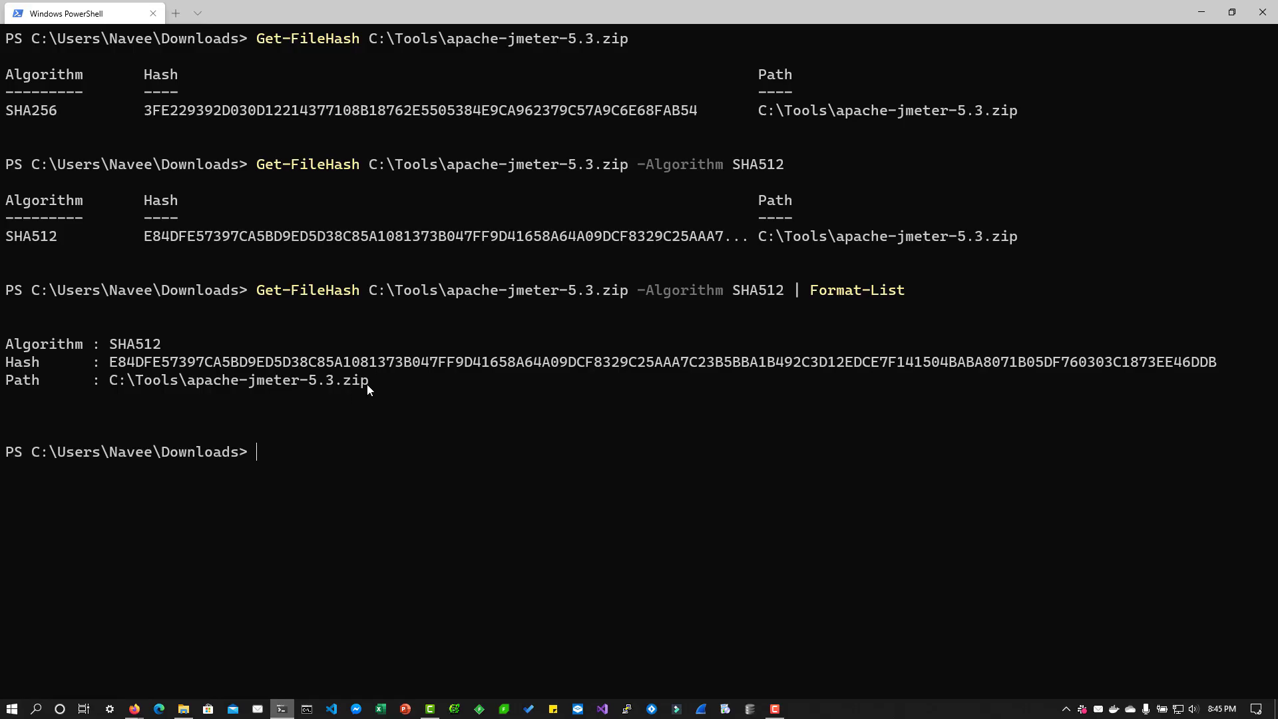
Select the full SHA512 hash in the output and switch to Firefox to compare it with the published checksum
double_click(366, 362)
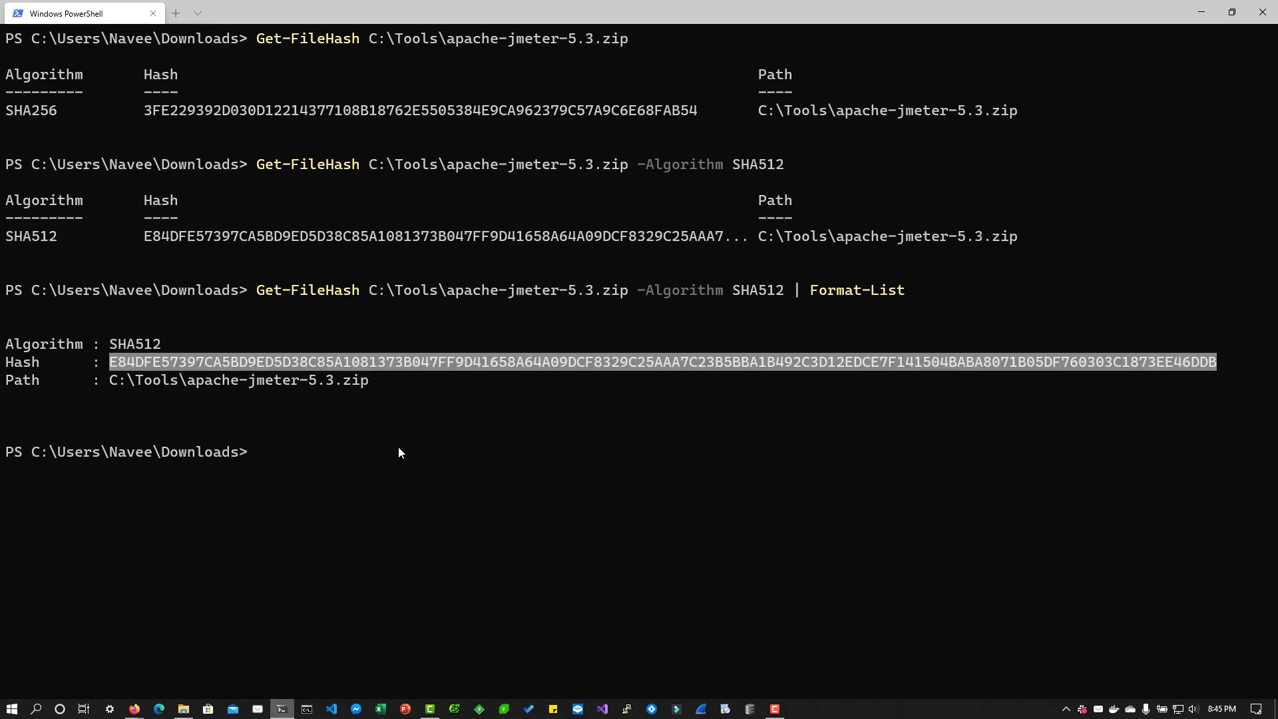
key("alt+Tab")
key("alt+Tab")
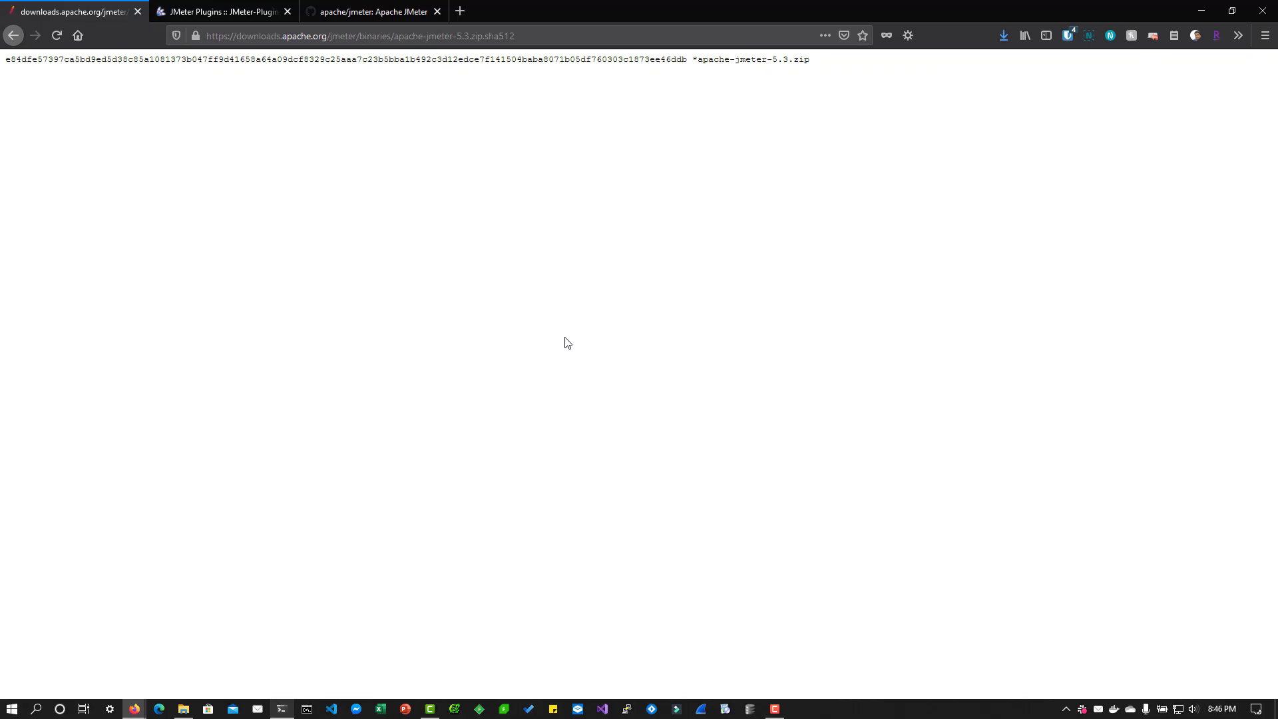
Switch to File Explorer, open the extracted apache-jmeter-5.3 folder and look through its bin folder
key("alt+Tab")
key("alt+Tab")
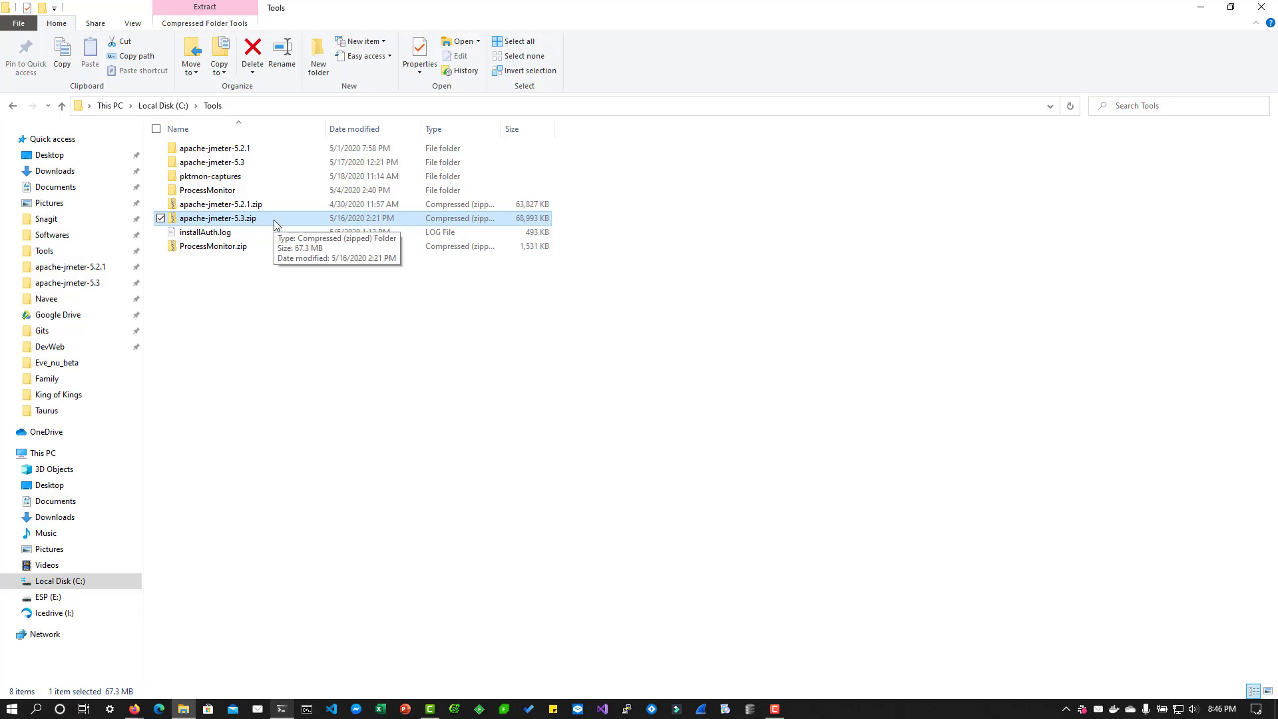
double_click(256, 162)
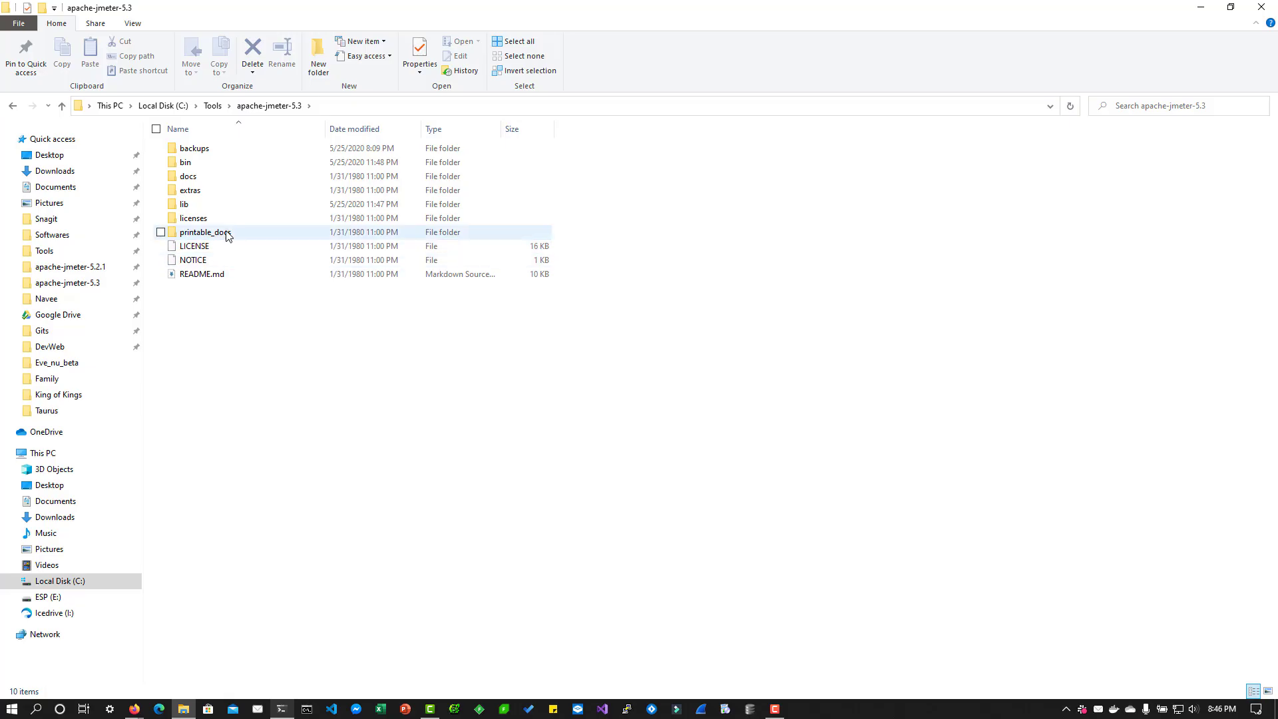
double_click(210, 162)
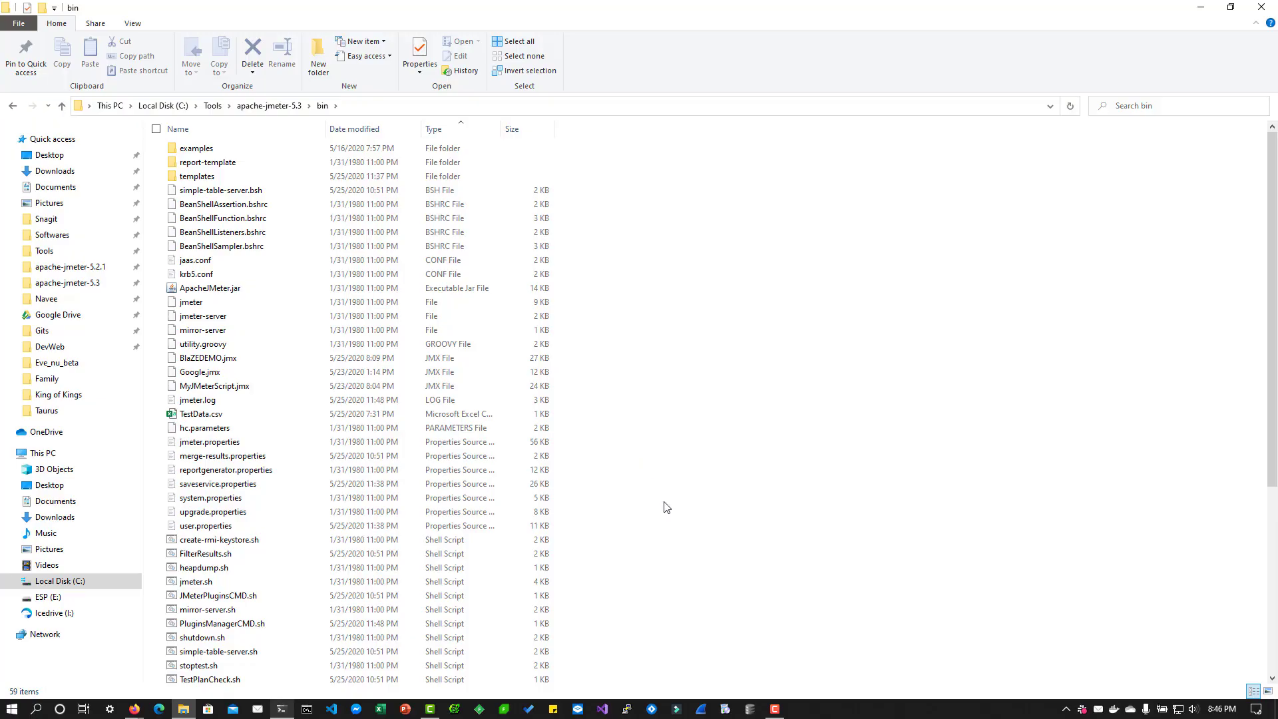
scroll(666, 507, "down", 7)
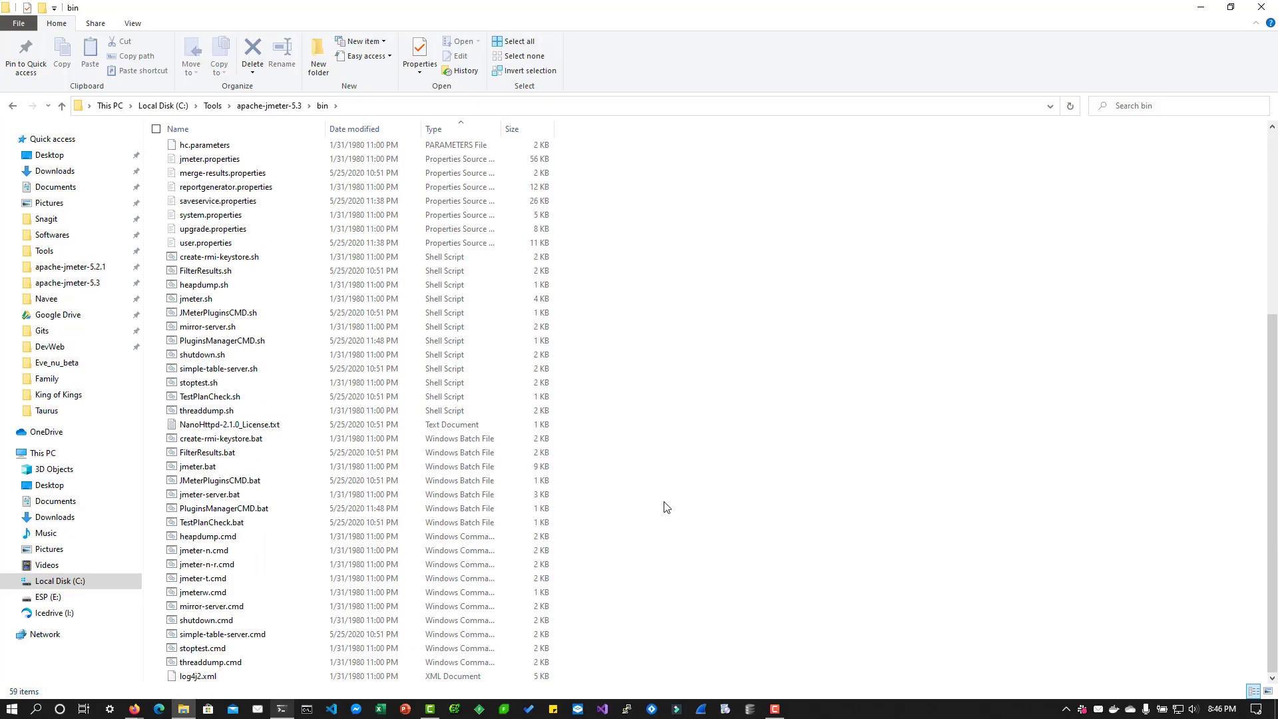
scroll(665, 507, "up", 7)
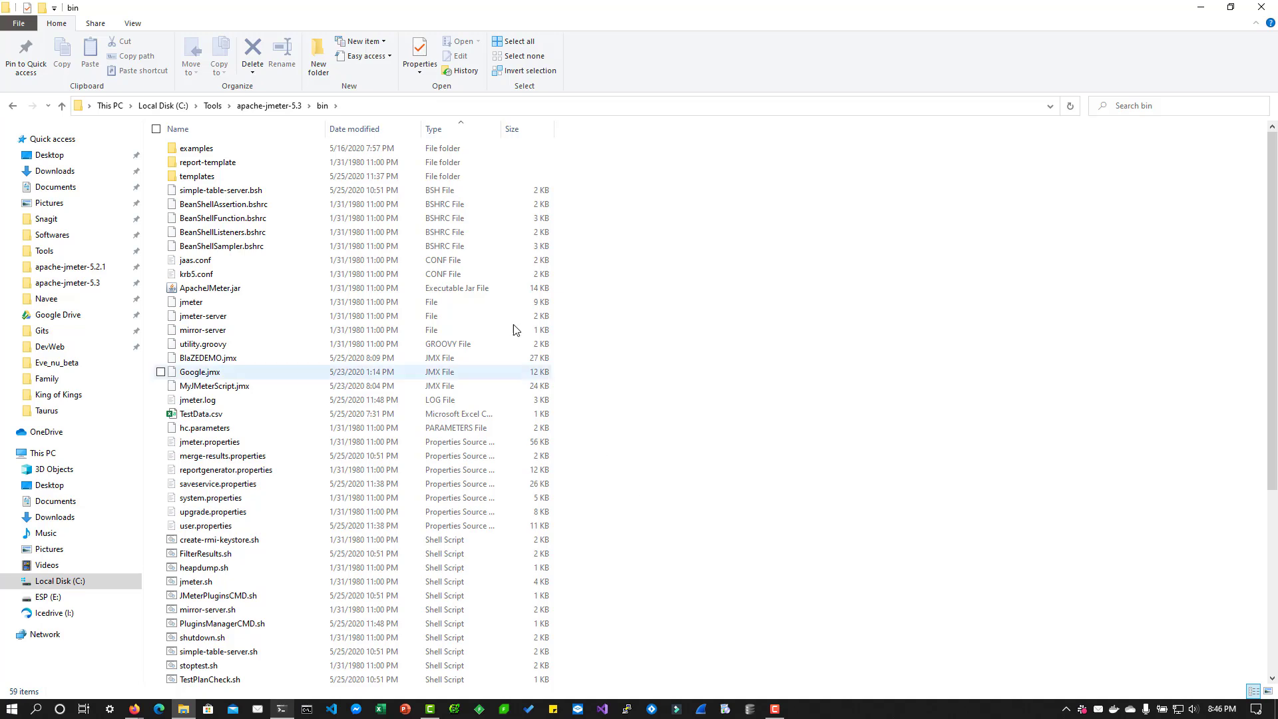
Examine the lib and licenses folders of apache-jmeter-5.3, including the commons-jexl-2.1.1.jar license folder, and return to the main folder
left_click(279, 107)
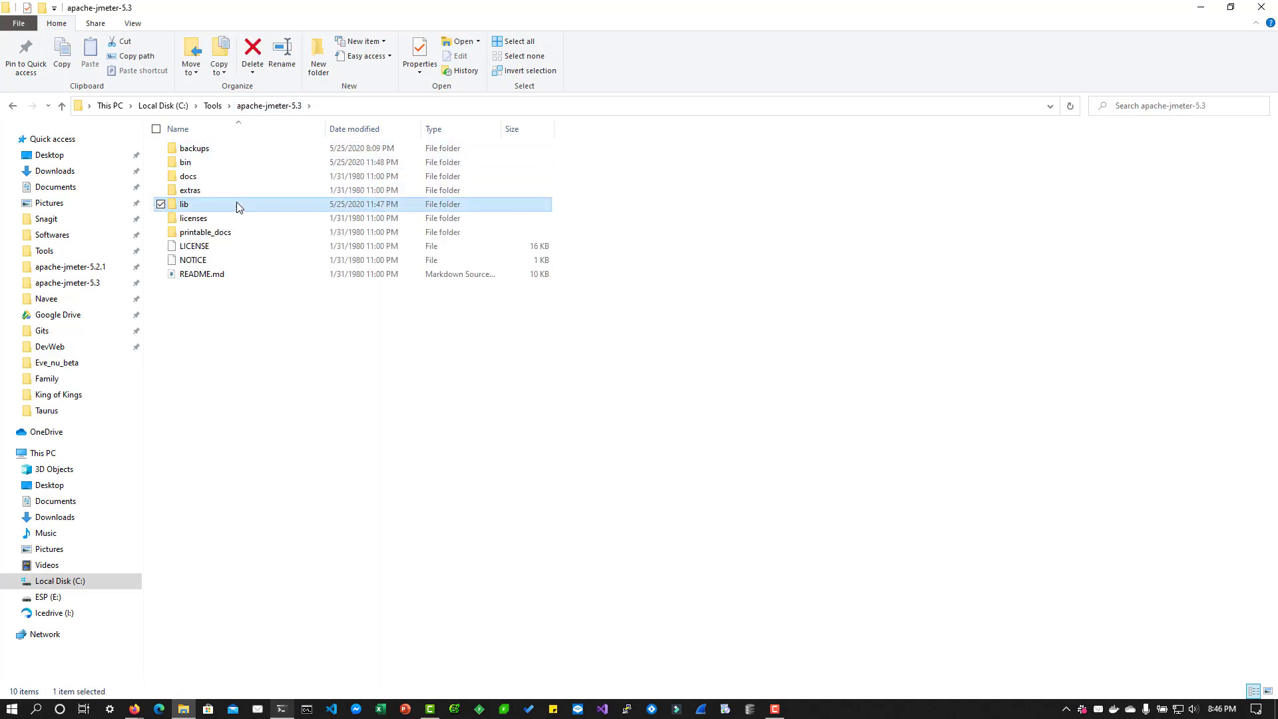
double_click(237, 204)
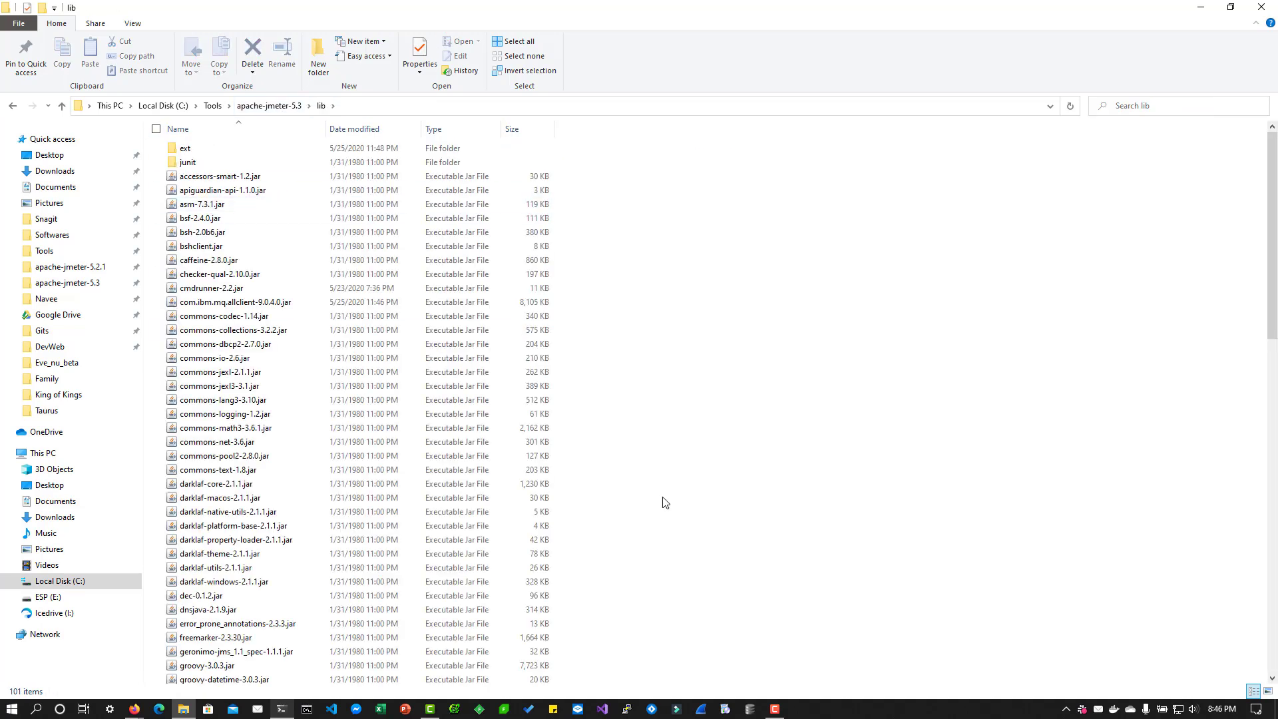
left_click(269, 106)
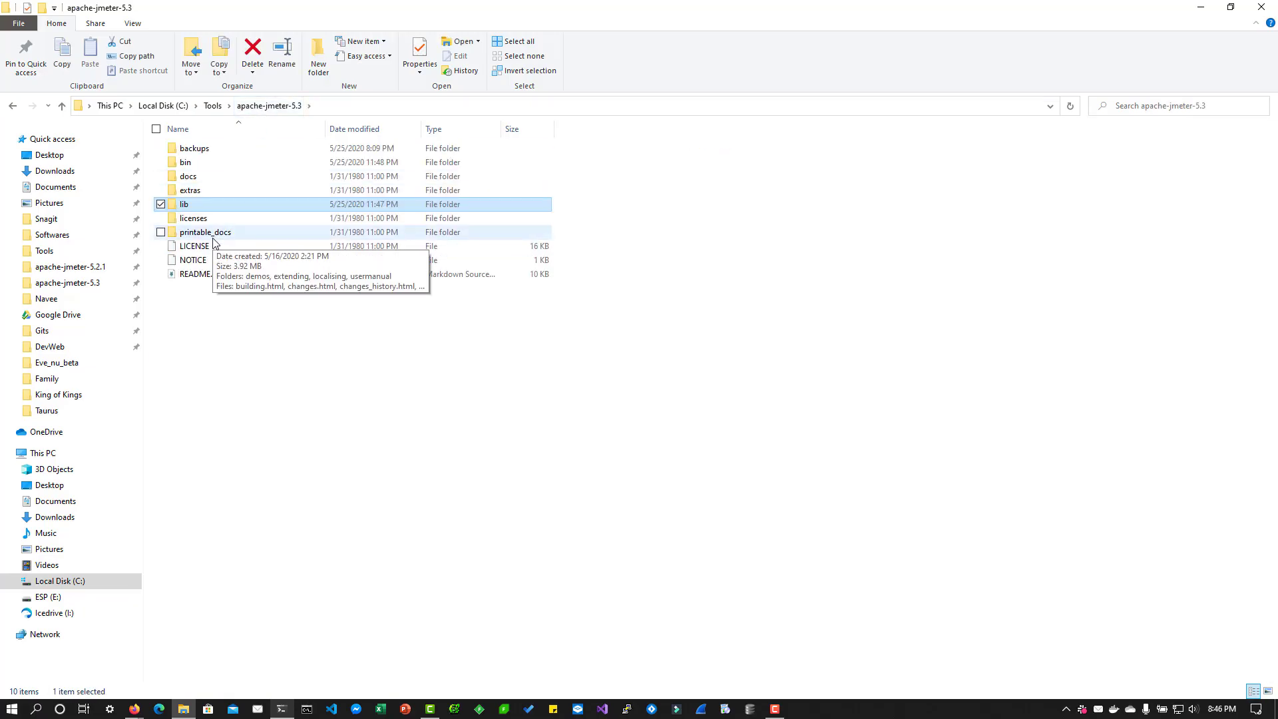
double_click(203, 218)
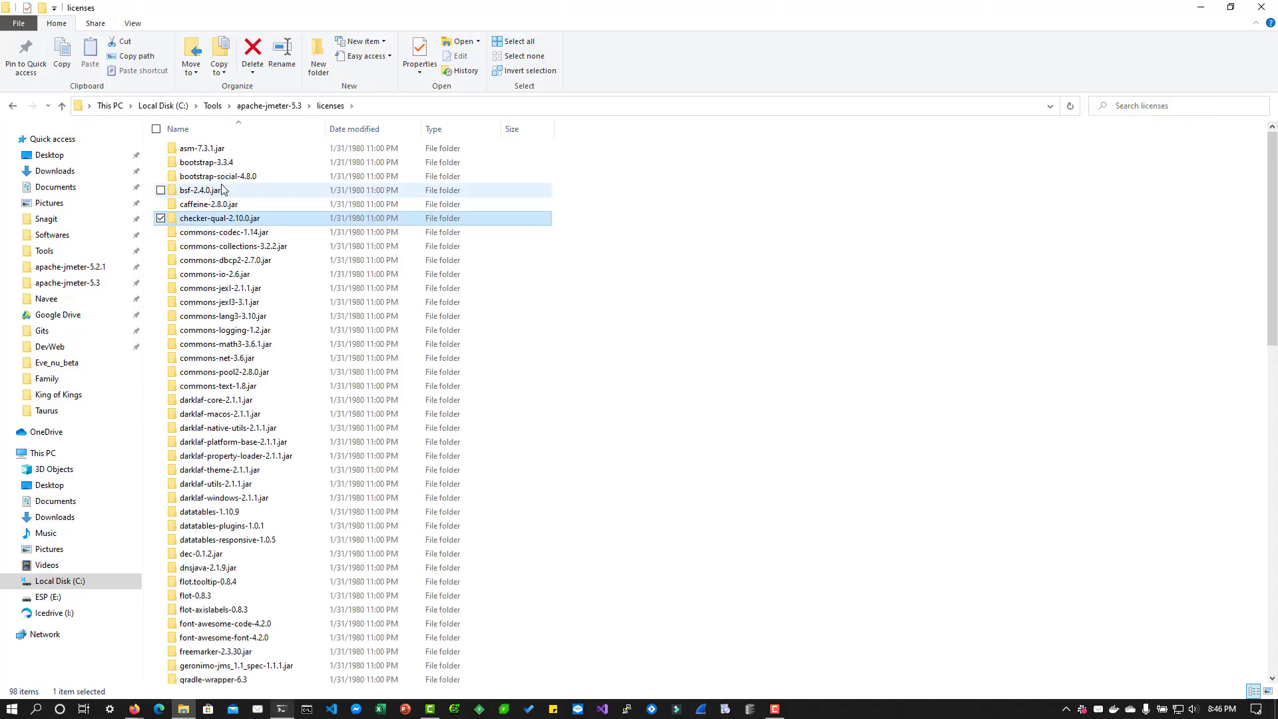
double_click(286, 288)
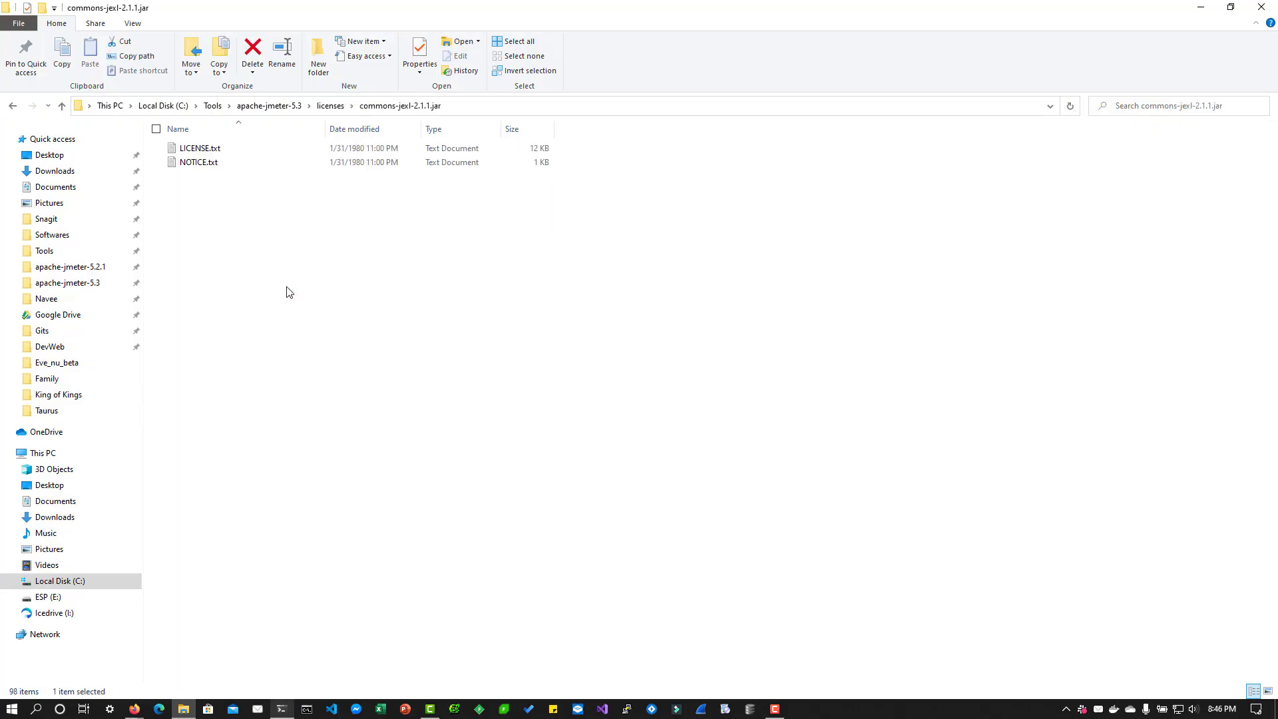
key("BackSpace")
key("BackSpace")
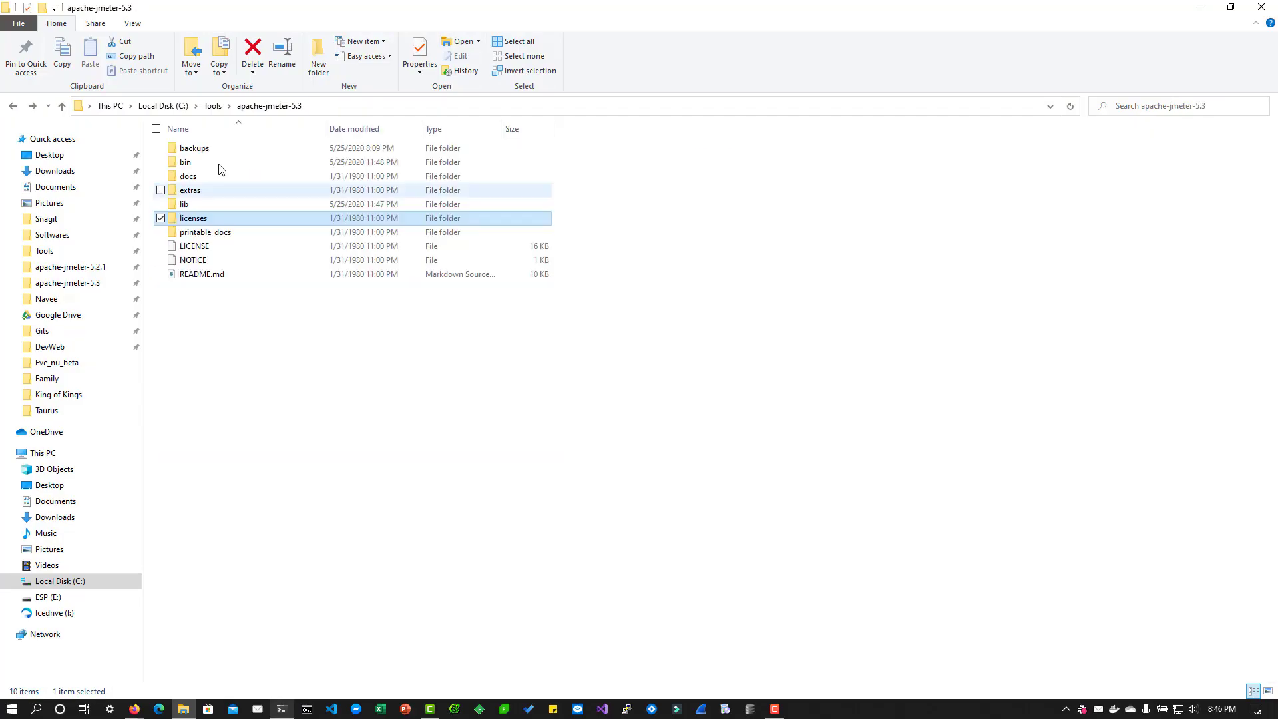
Check the contents of the backups folder, and reopen the bin folder of apache-jmeter-5.3
double_click(213, 152)
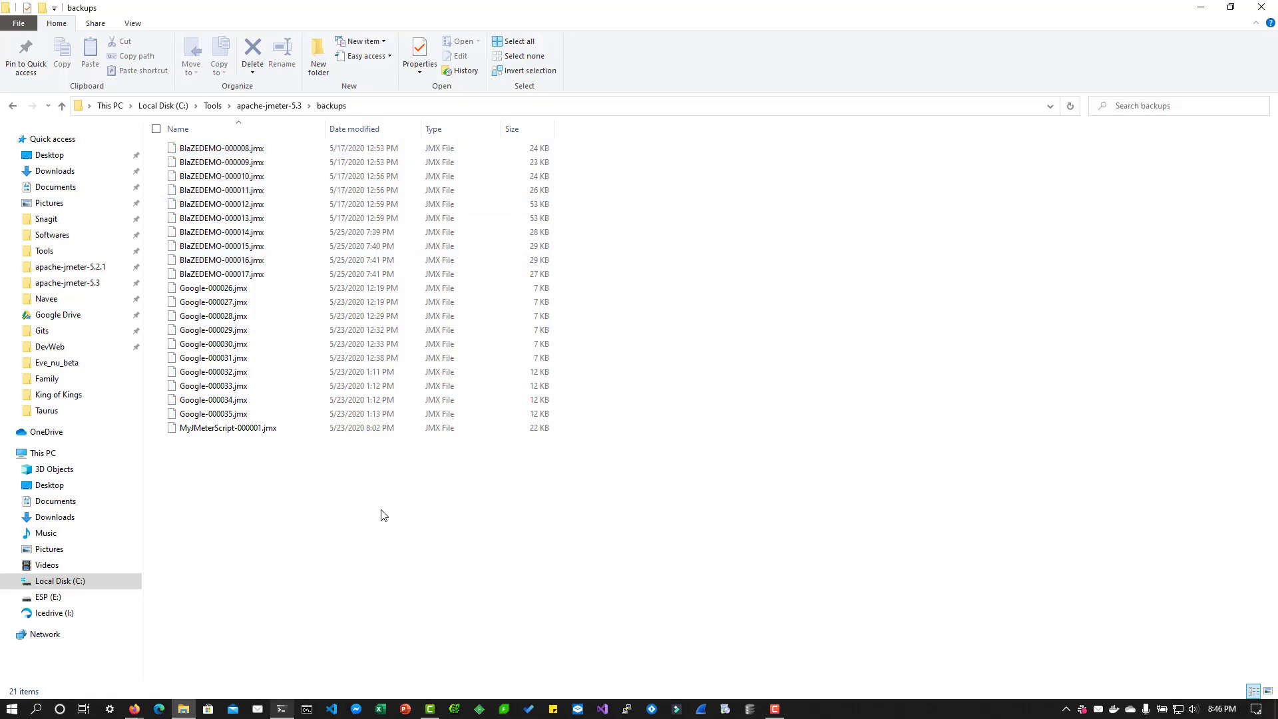
left_click(258, 108)
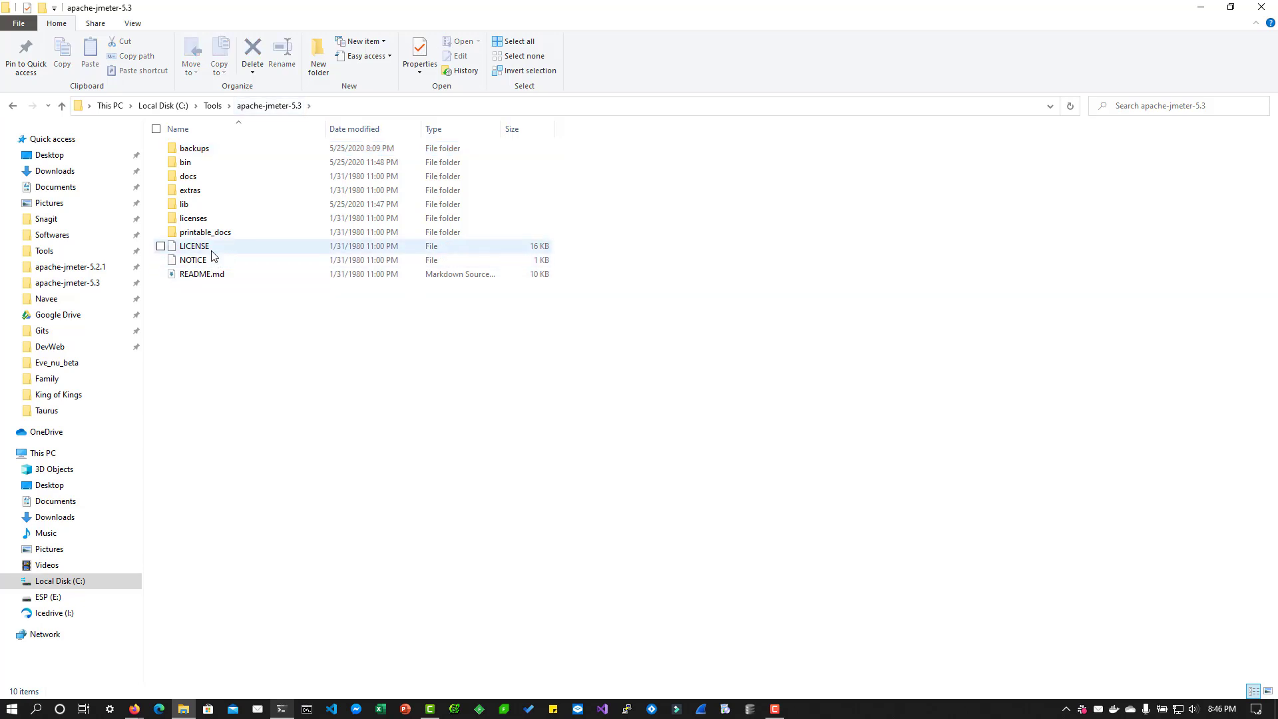
left_click(213, 166)
double_click(213, 171)
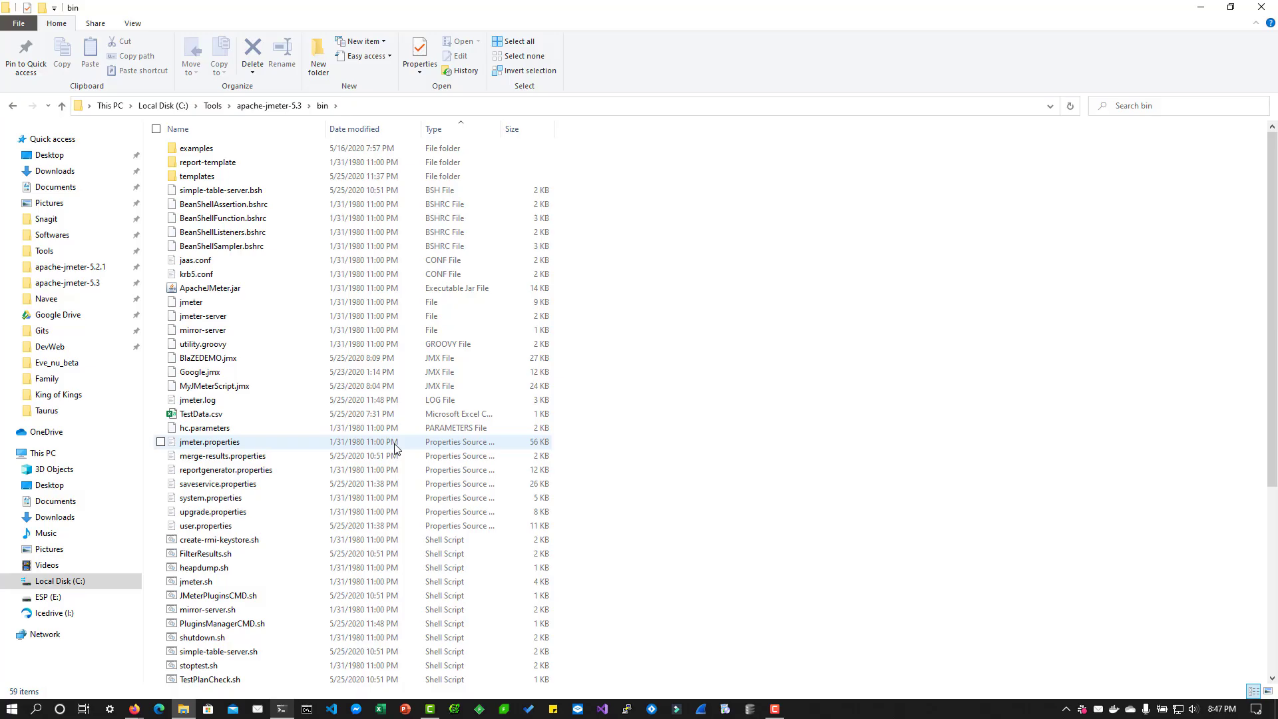
Switch to Firefox and open the Install page of the jmeter-plugins.org site
key("alt+Tab")
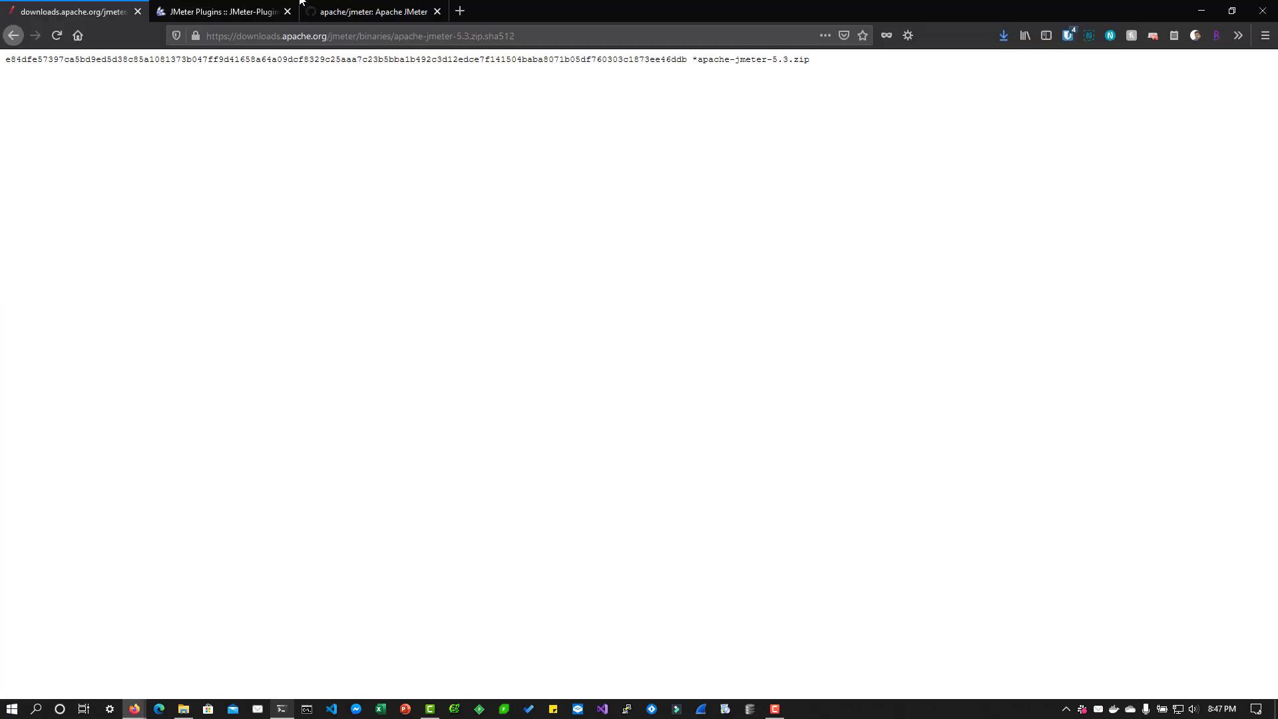
left_click(268, 12)
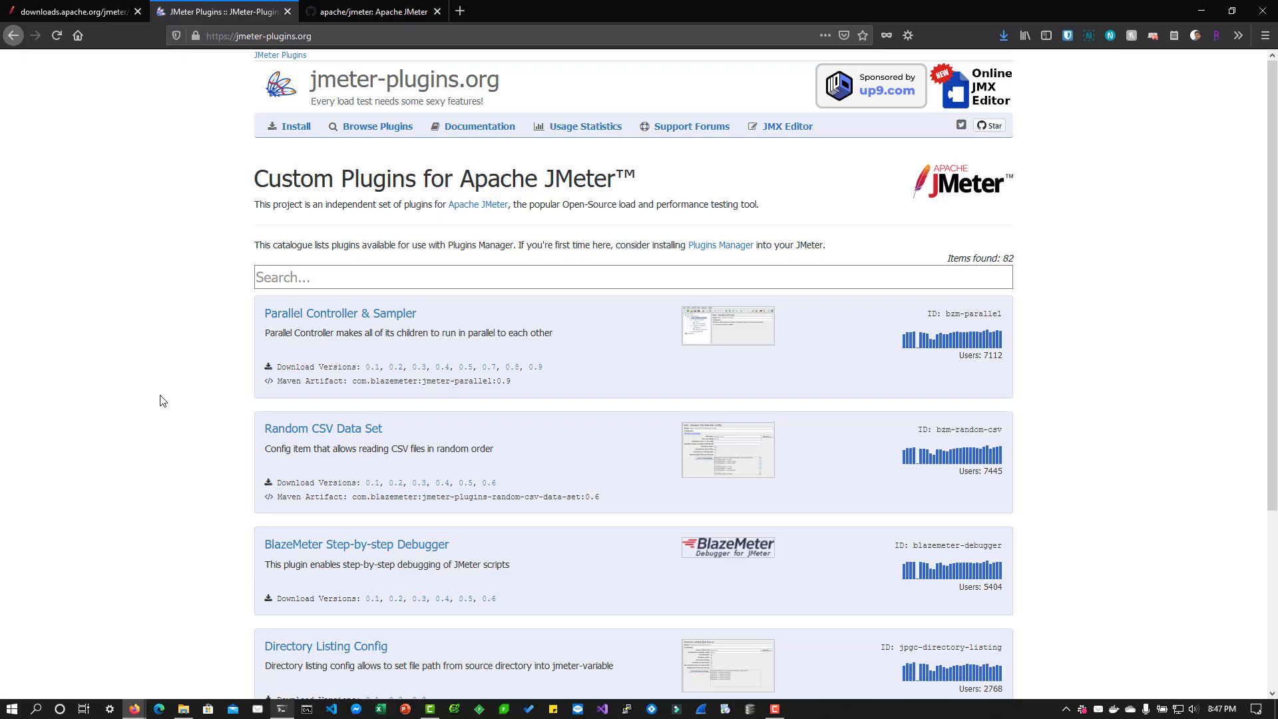
left_click(296, 127)
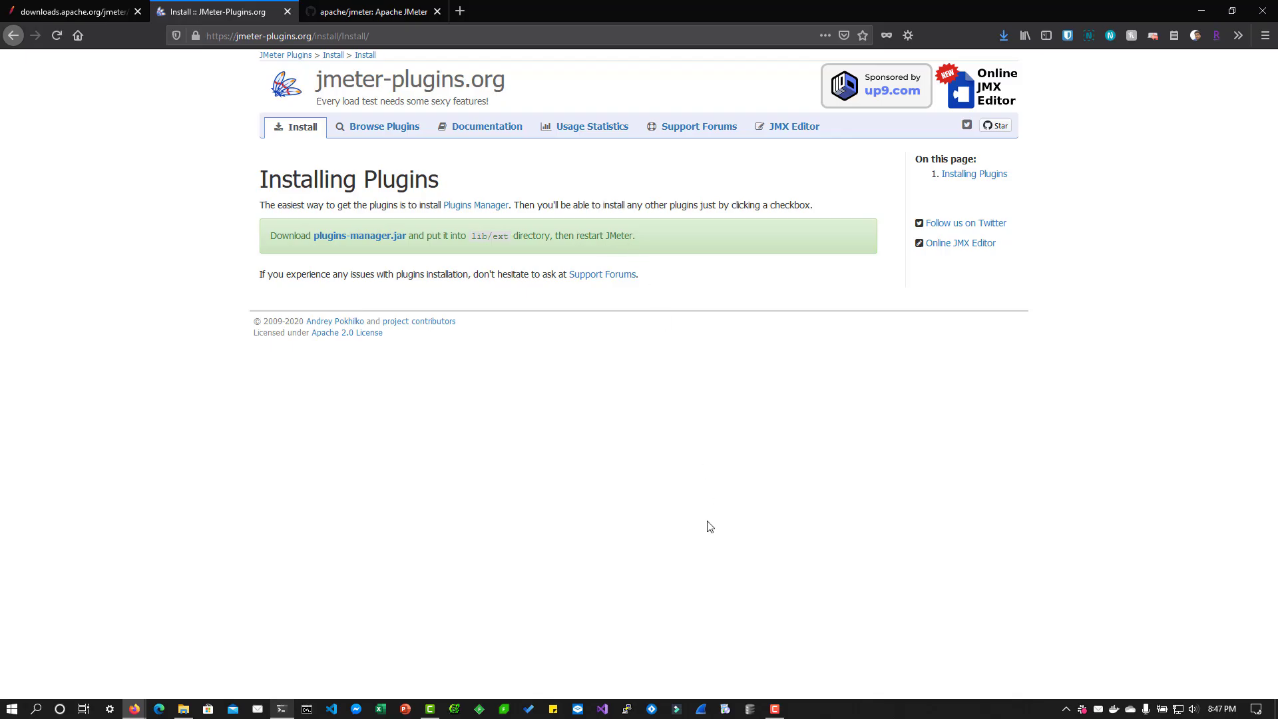
Switch to File Explorer, inspect the lib\ext folder of apache-jmeter-5.3, and return to the plugin installation page in Firefox
key("alt+Tab")
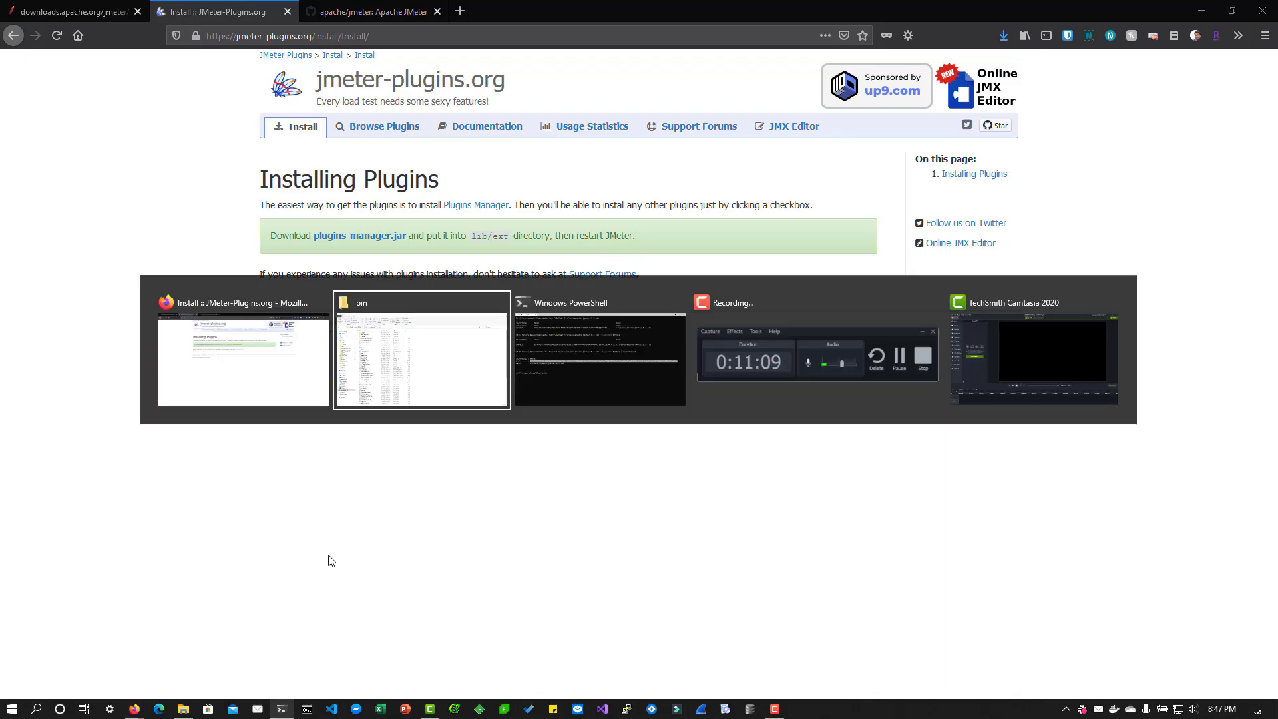
left_click(269, 106)
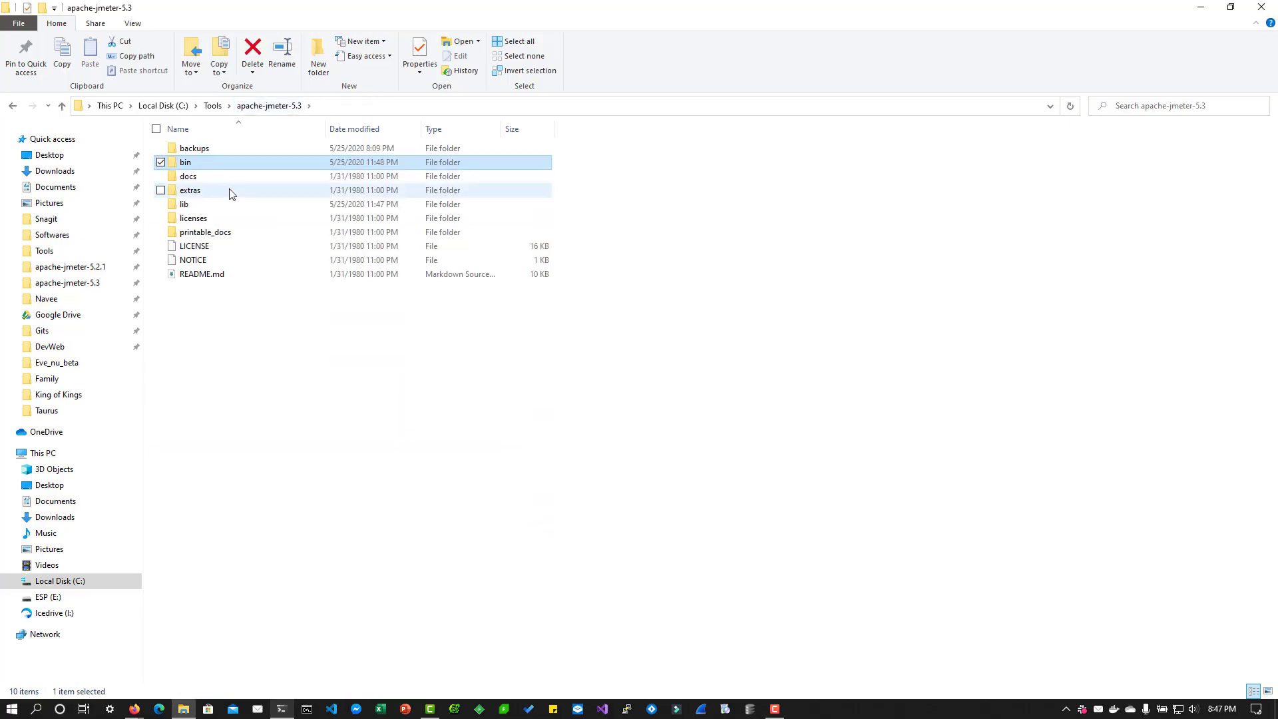
double_click(224, 205)
double_click(212, 149)
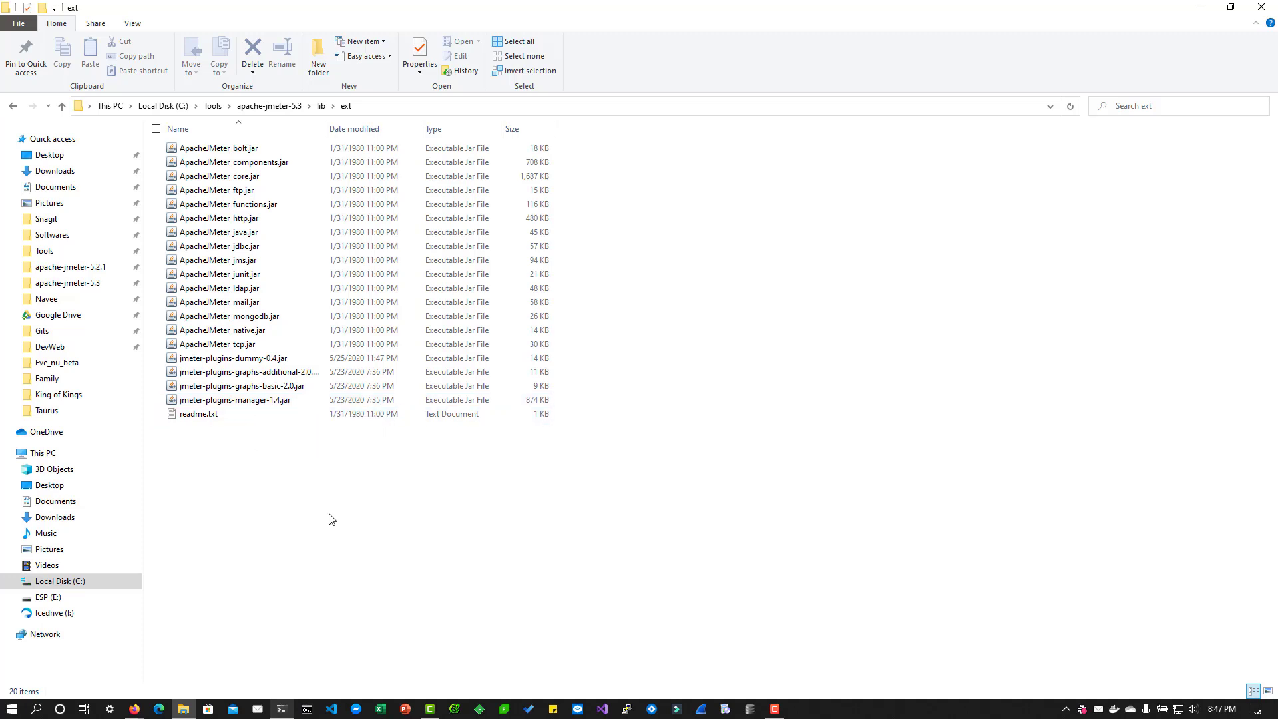
key("alt+Tab")
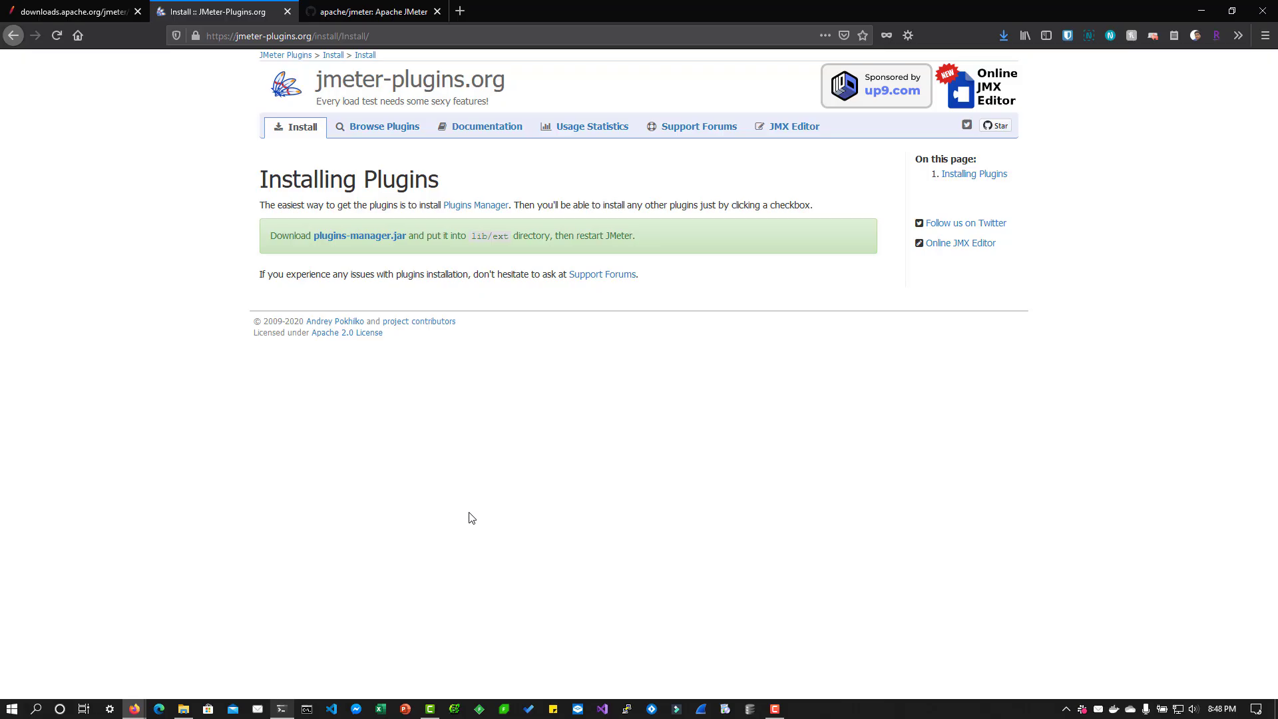
Switch to File Explorer, launch JMeter from jmeter.bat in the apache-jmeter-5.3 bin folder, and maximize its window
mouse_move(183, 708)
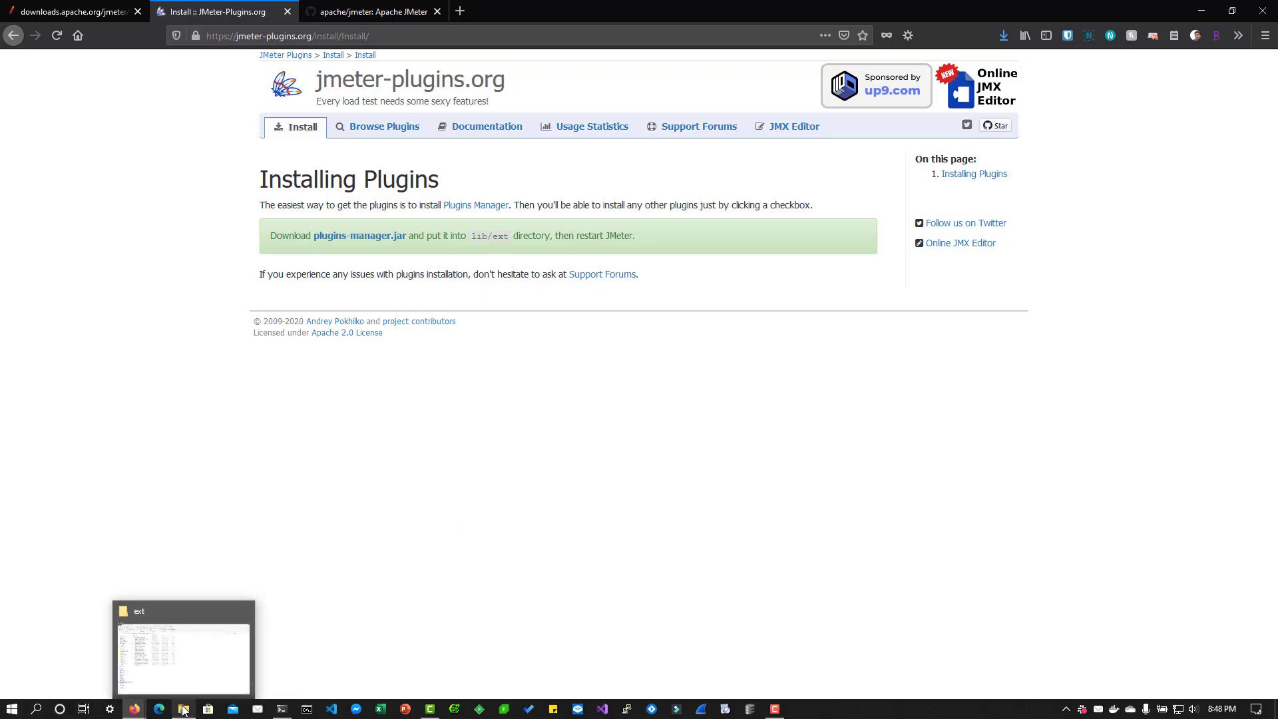
left_click(178, 647)
left_click(273, 105)
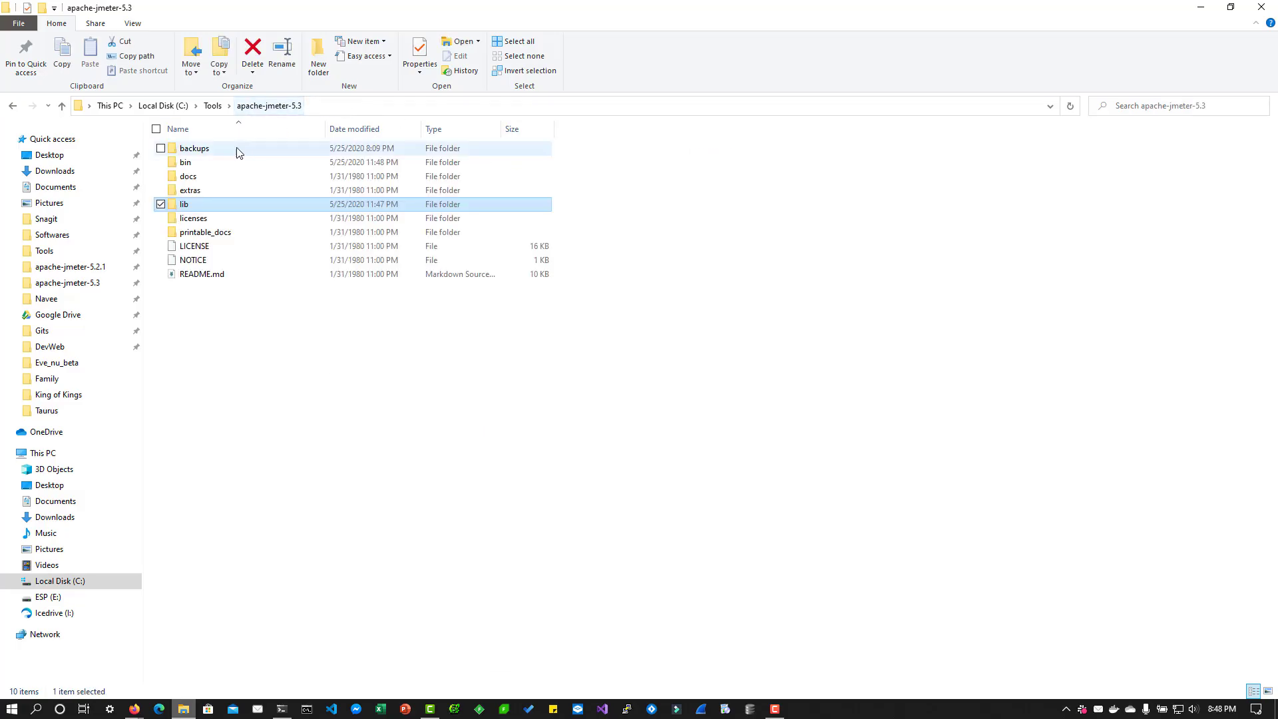
double_click(228, 164)
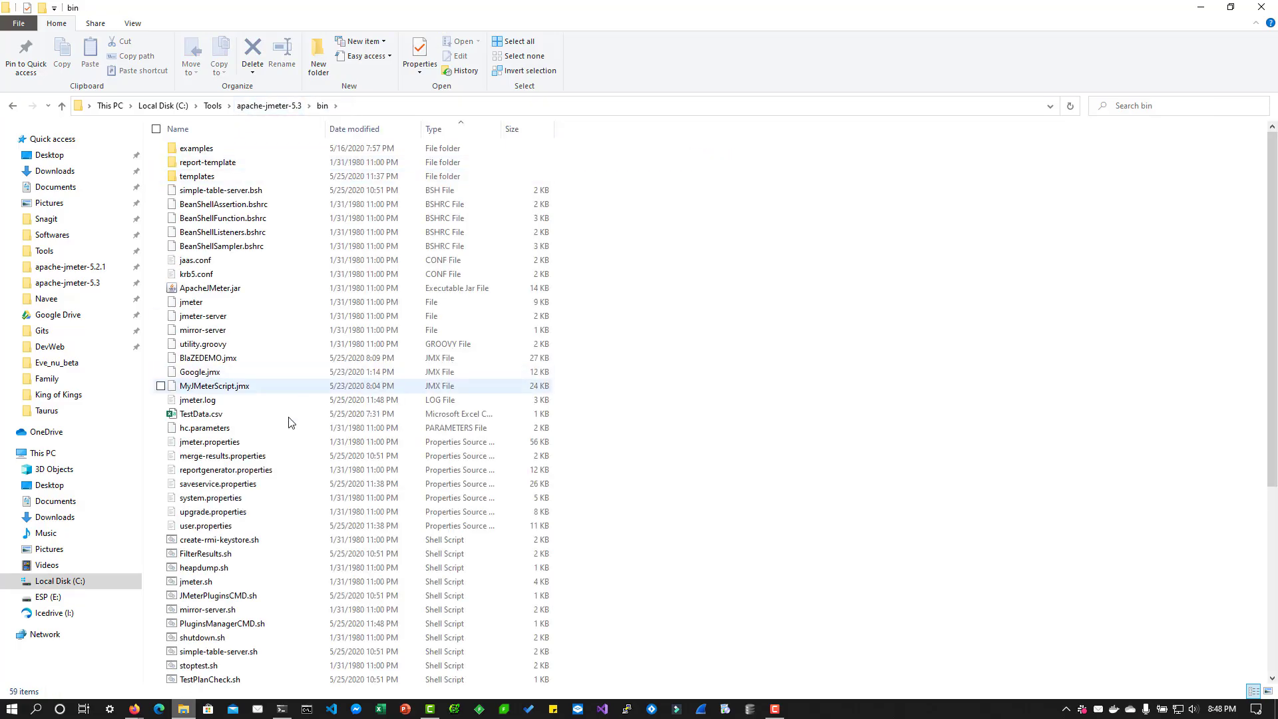
left_click(205, 553)
scroll(215, 559, "down", 7)
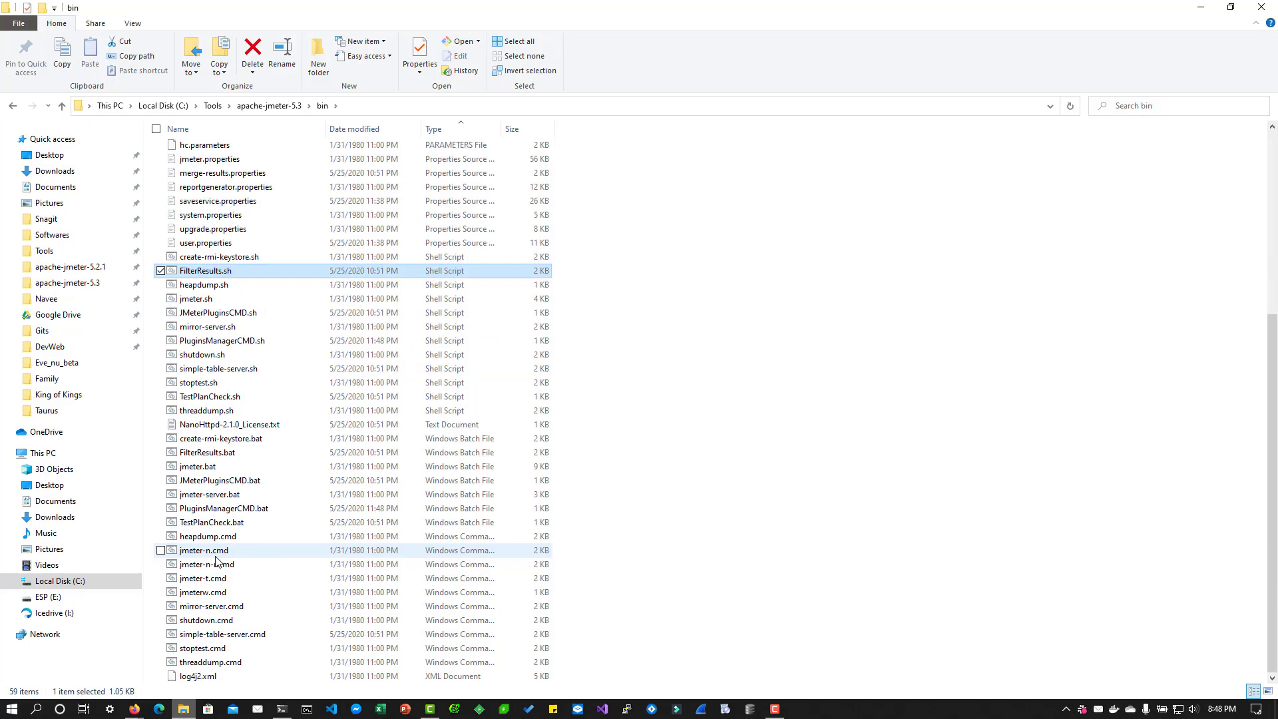
left_click(215, 469)
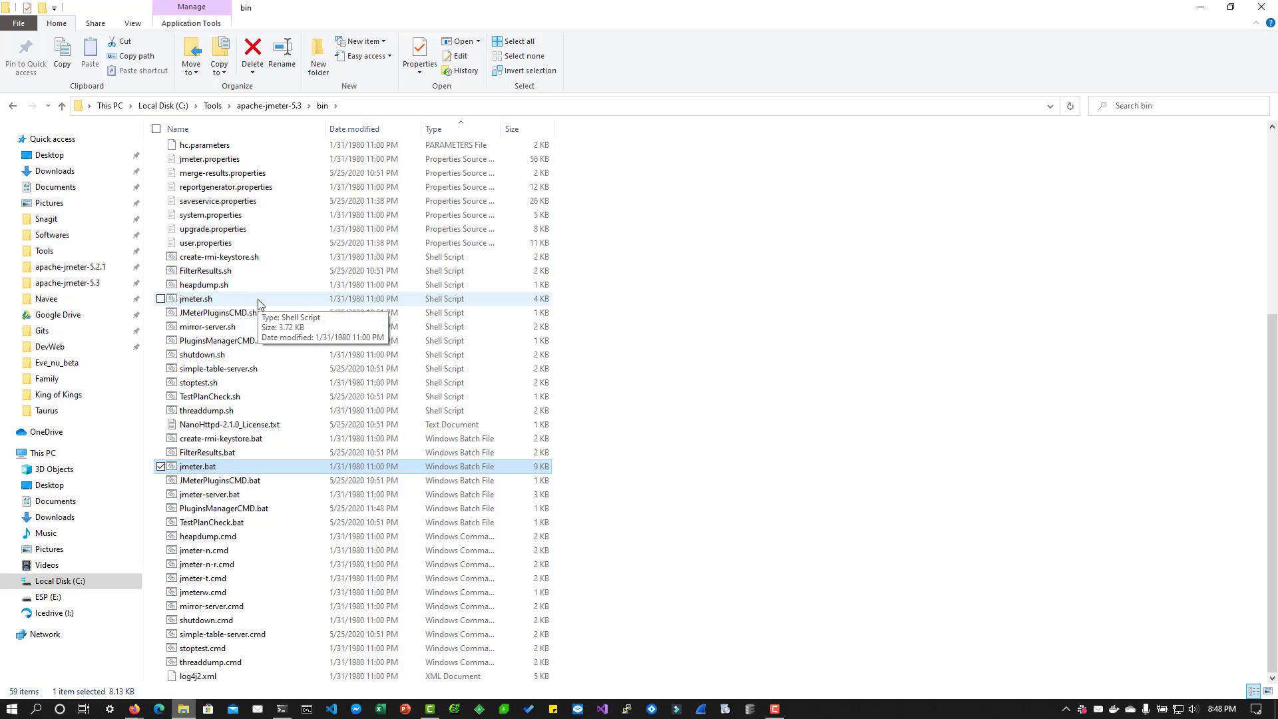
double_click(237, 467)
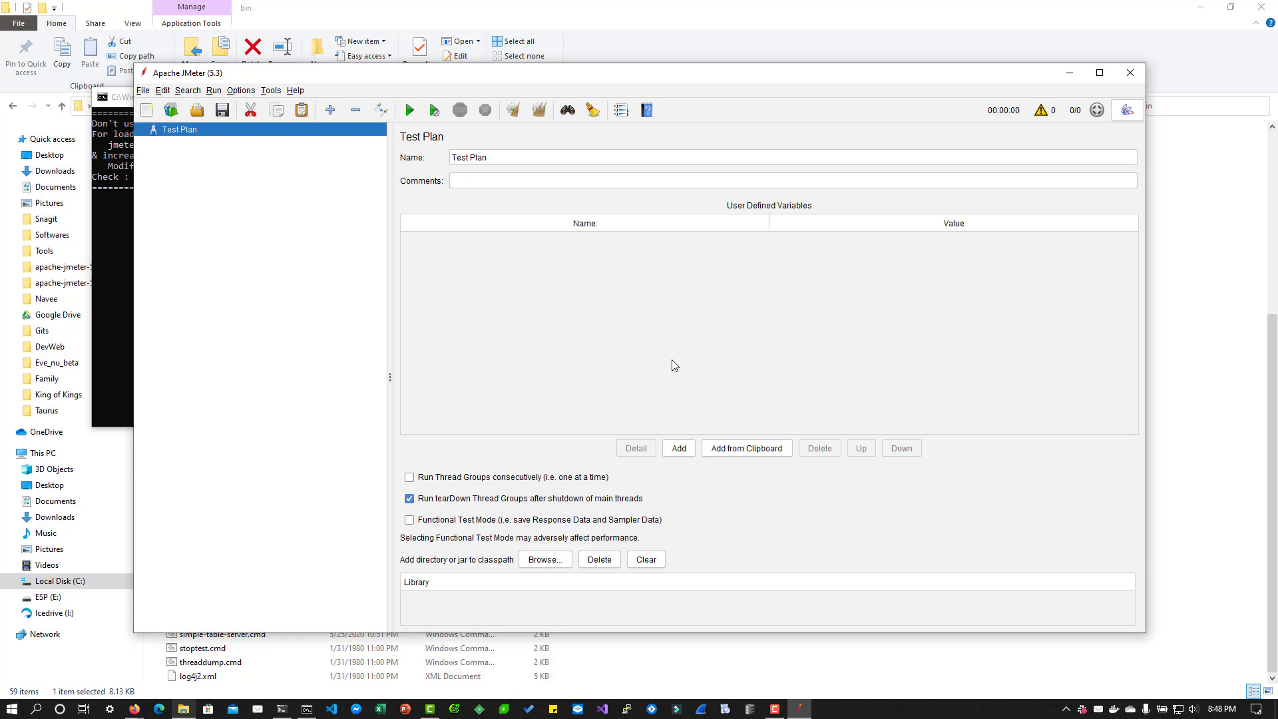
double_click(741, 80)
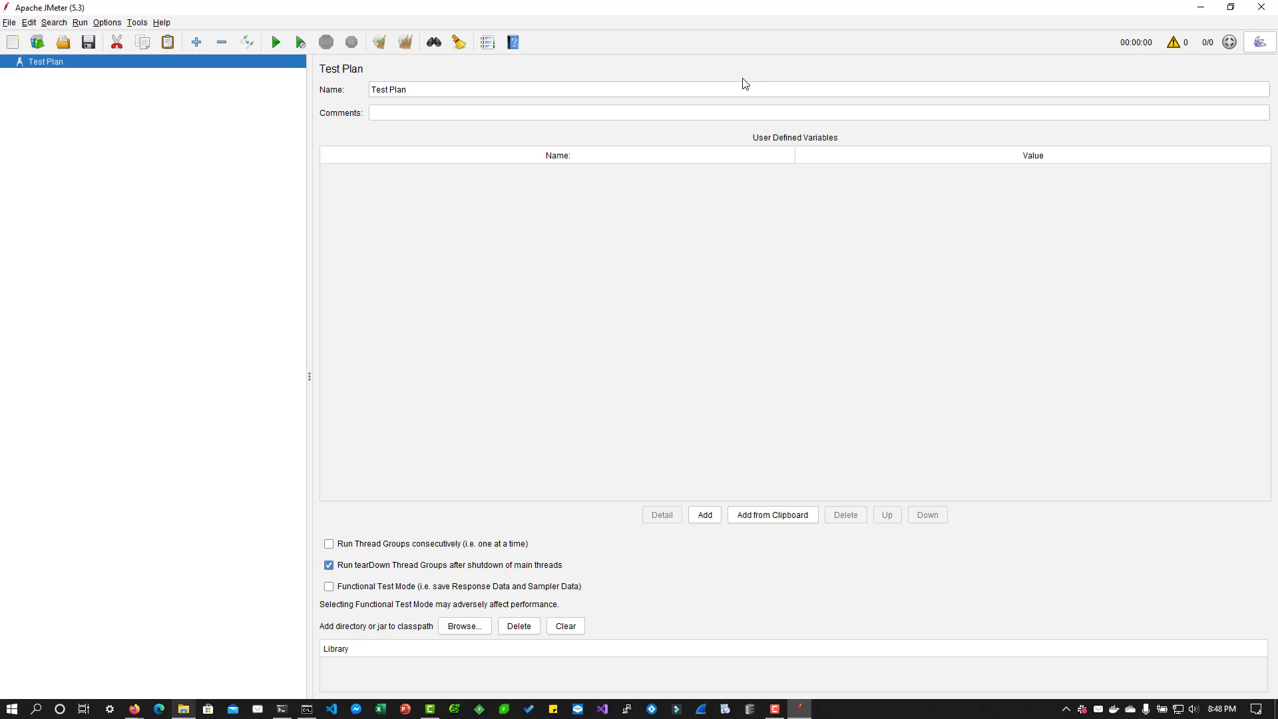
Change the look and feel to Darklaf - Darcula, and set it back to Darklaf - IntelliJ
left_click(139, 27)
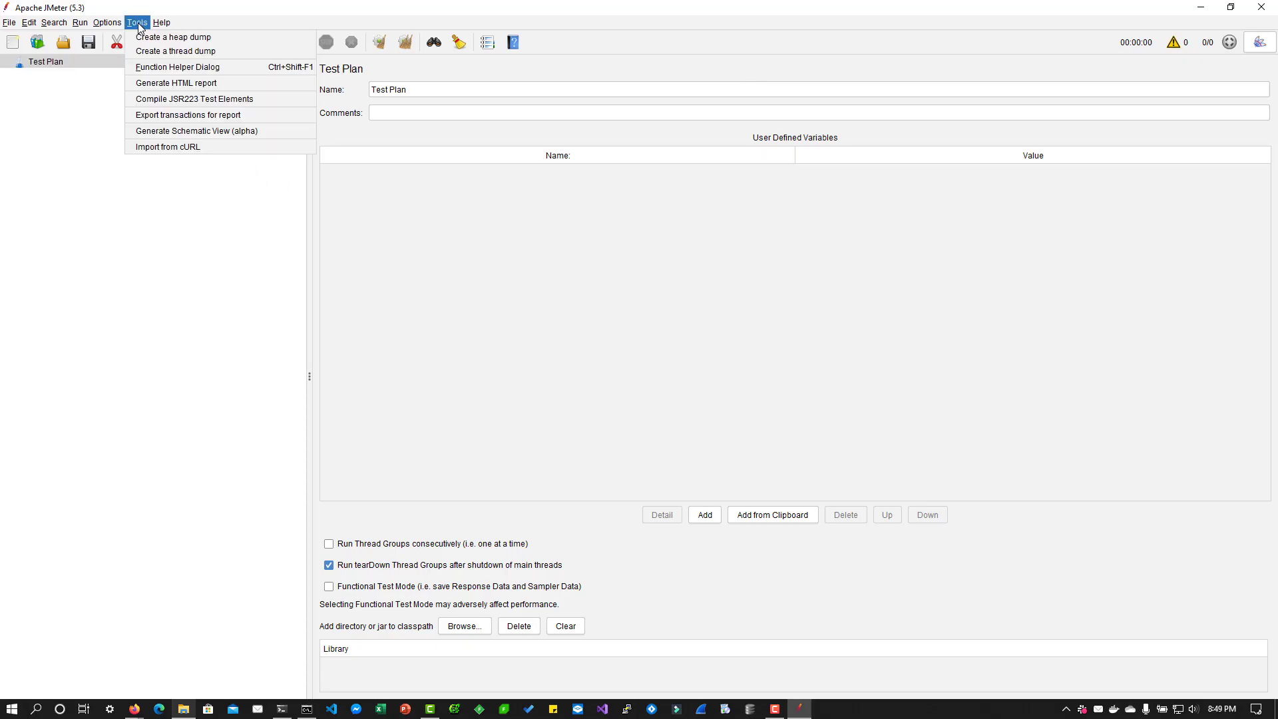
mouse_move(108, 27)
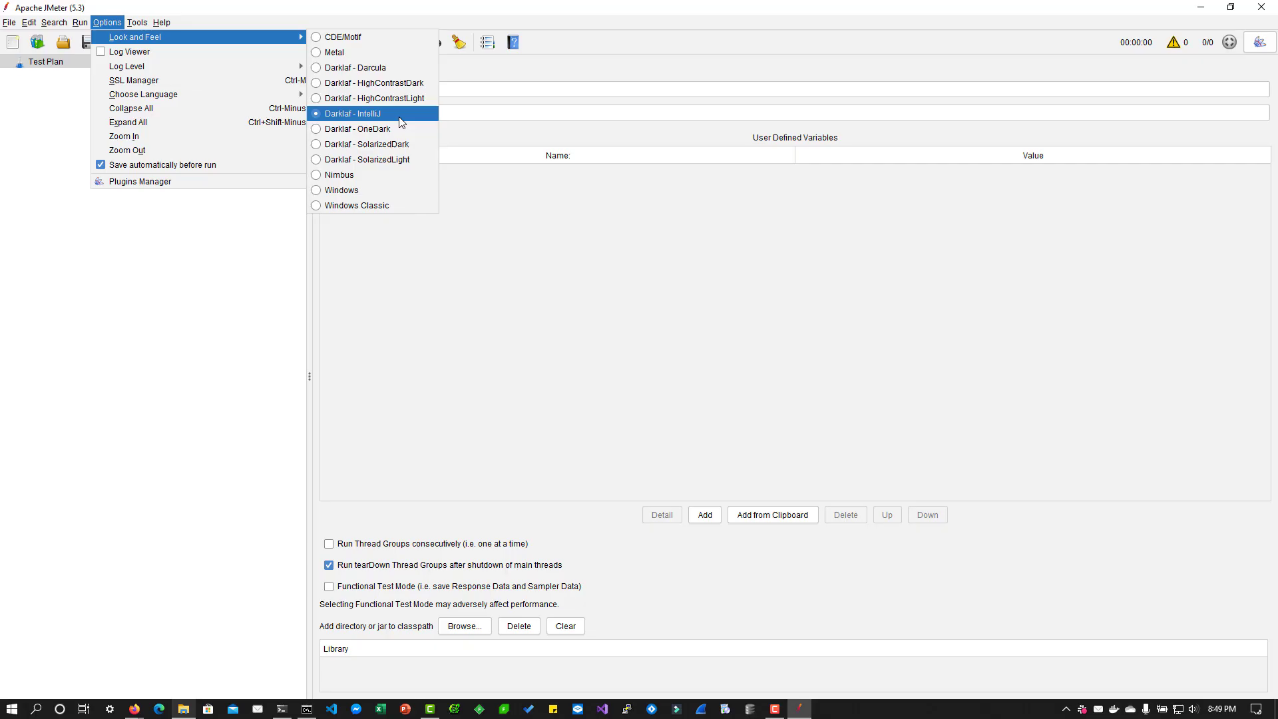
left_click(388, 67)
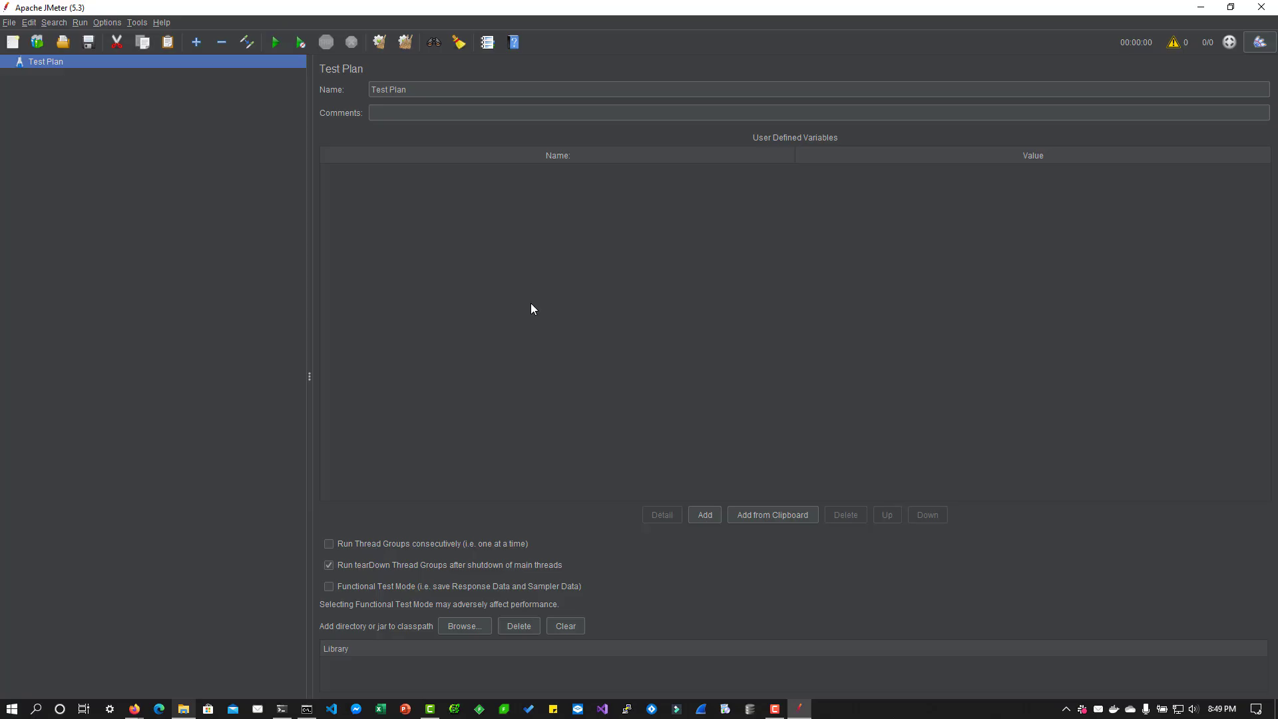
left_click(106, 22)
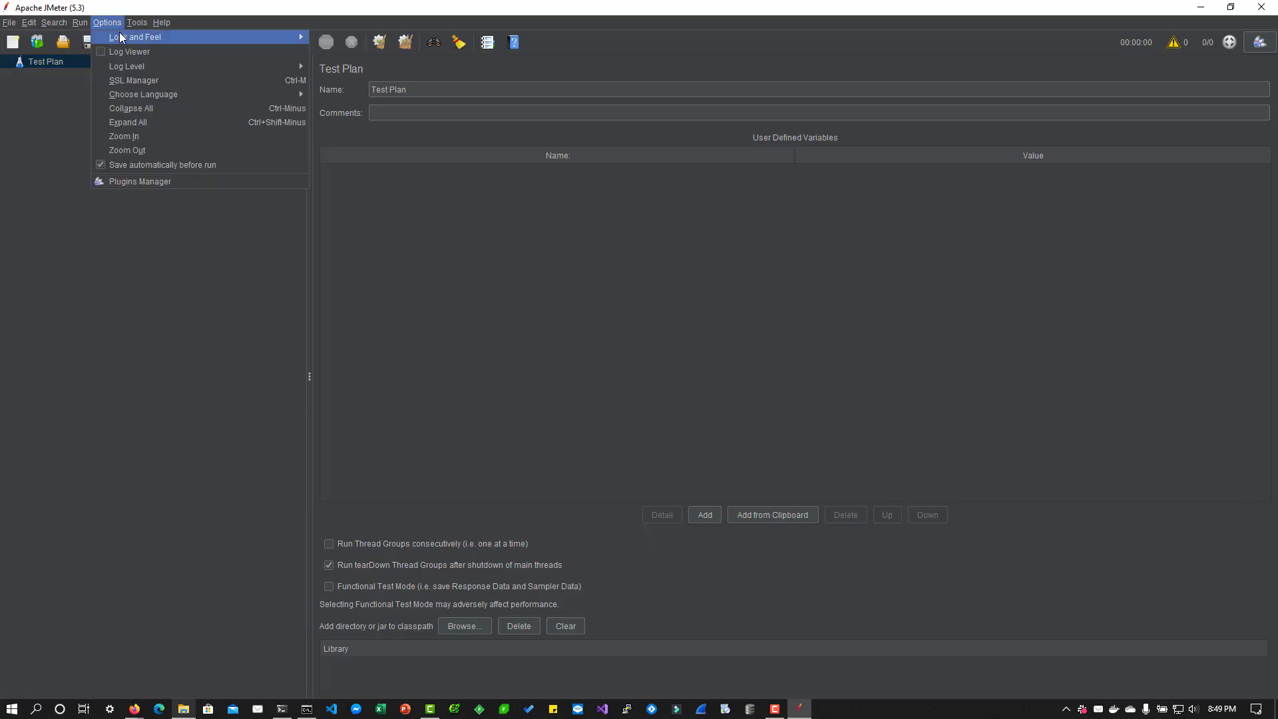
mouse_move(273, 33)
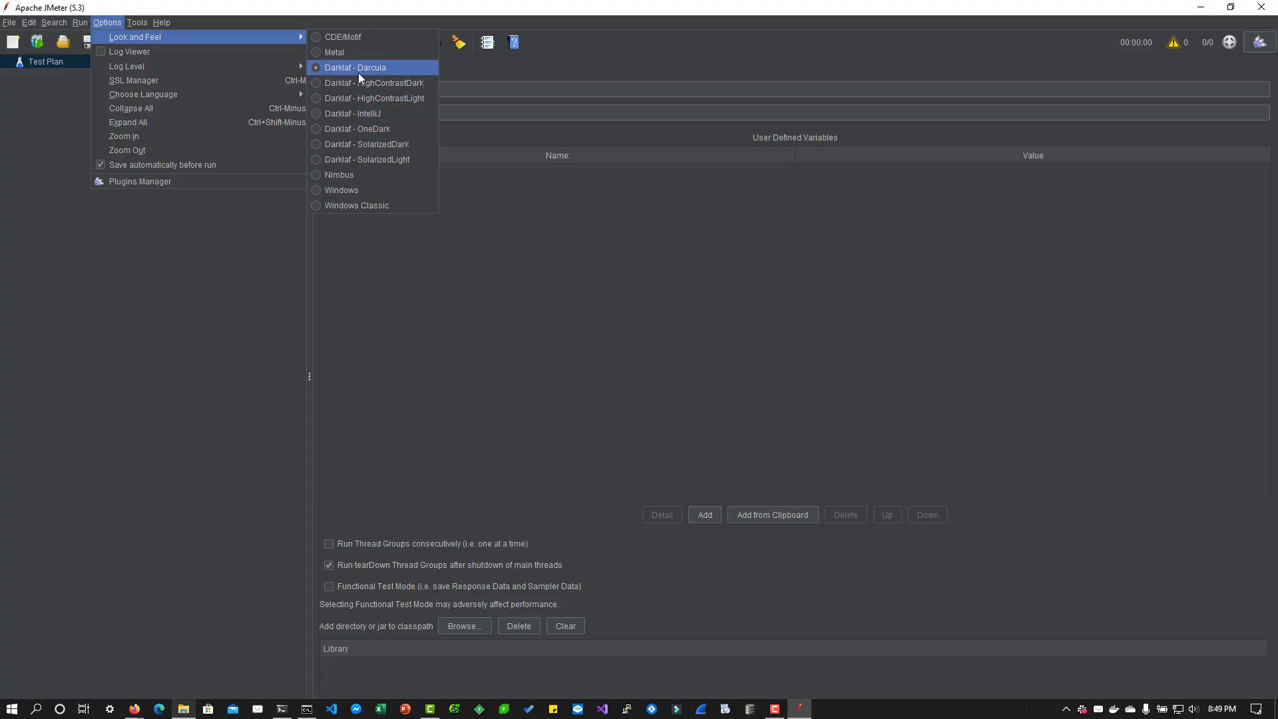
left_click(359, 113)
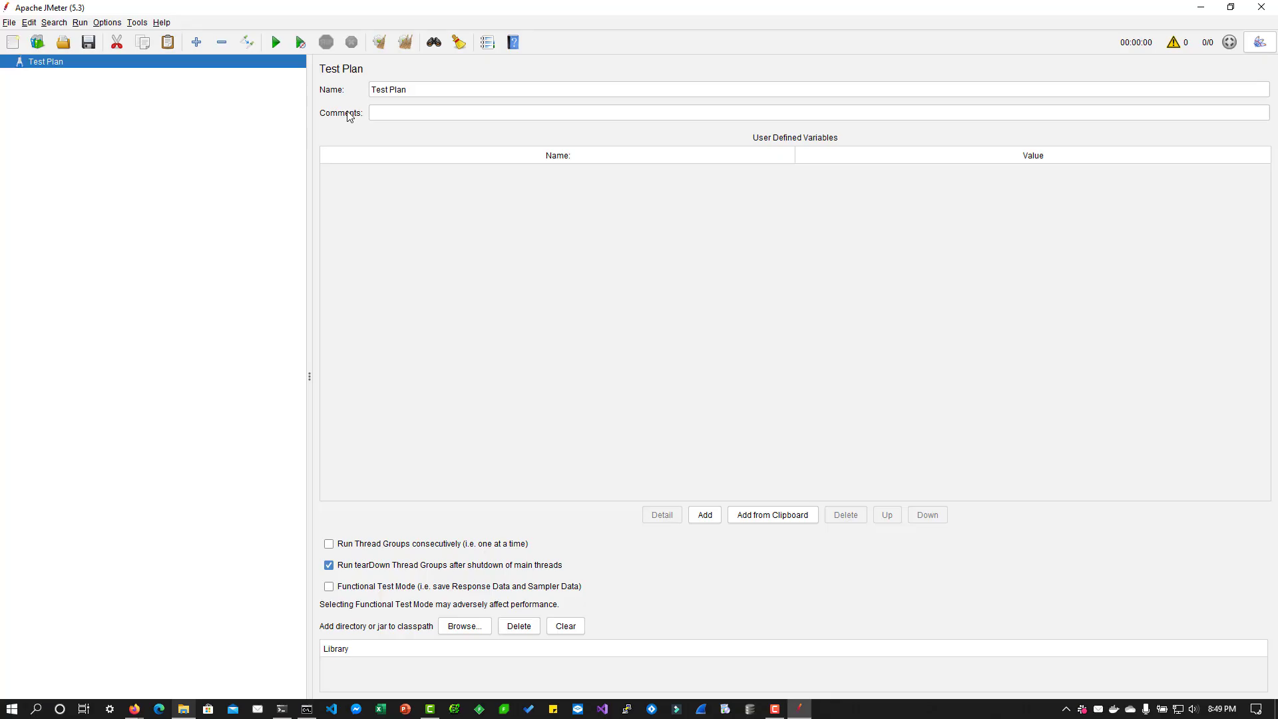
View the version information in the About Apache JMeter window and close it
left_click(164, 24)
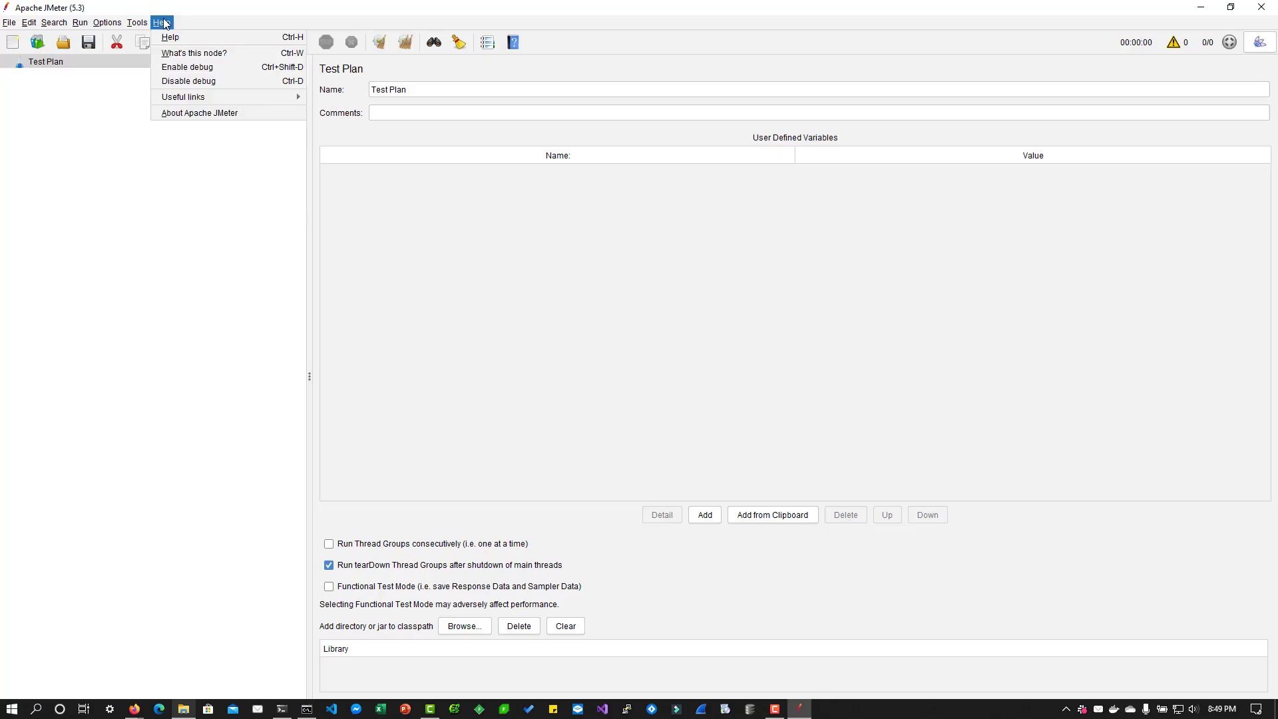
left_click(193, 112)
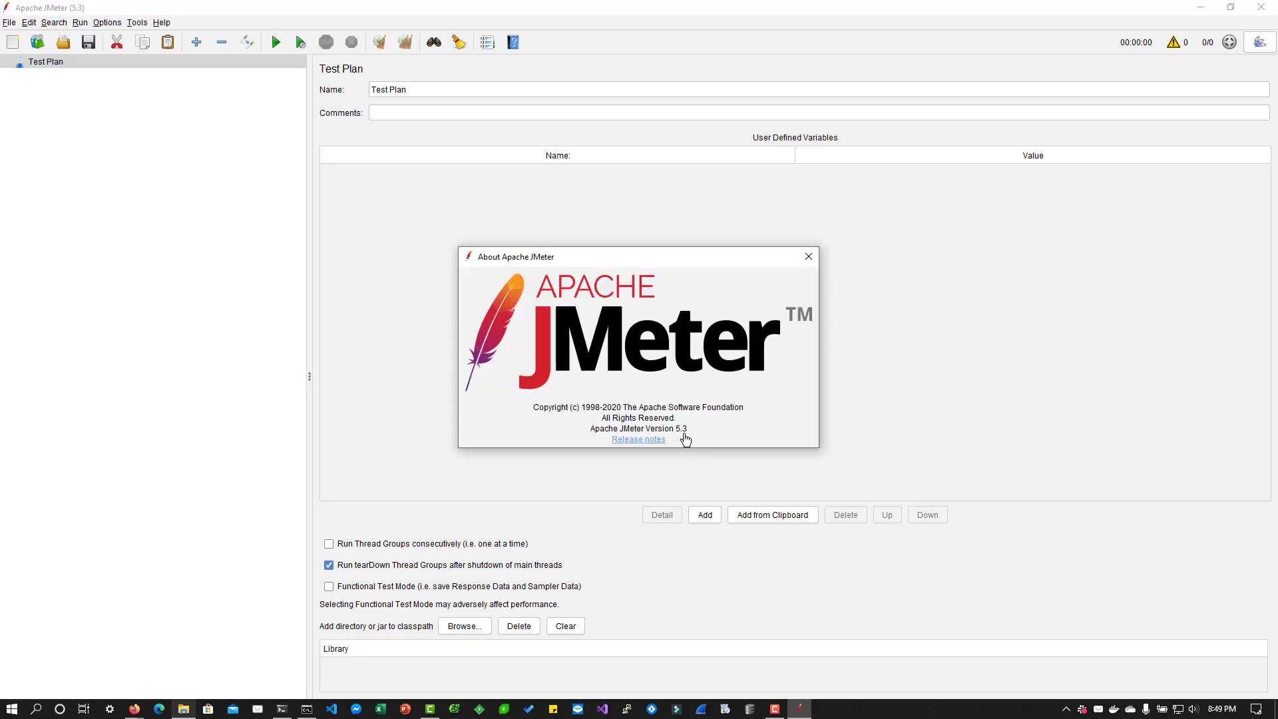
left_click(808, 257)
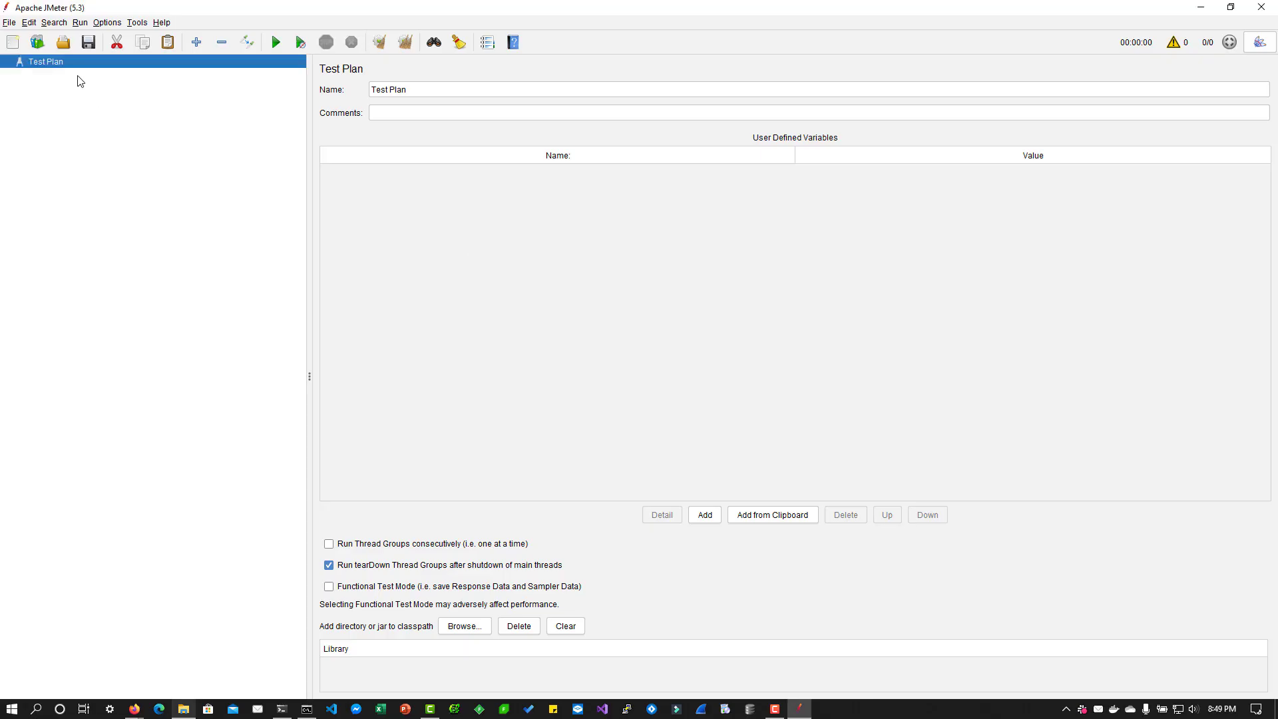
Show the log panel below the test plan and hide it again
left_click(106, 24)
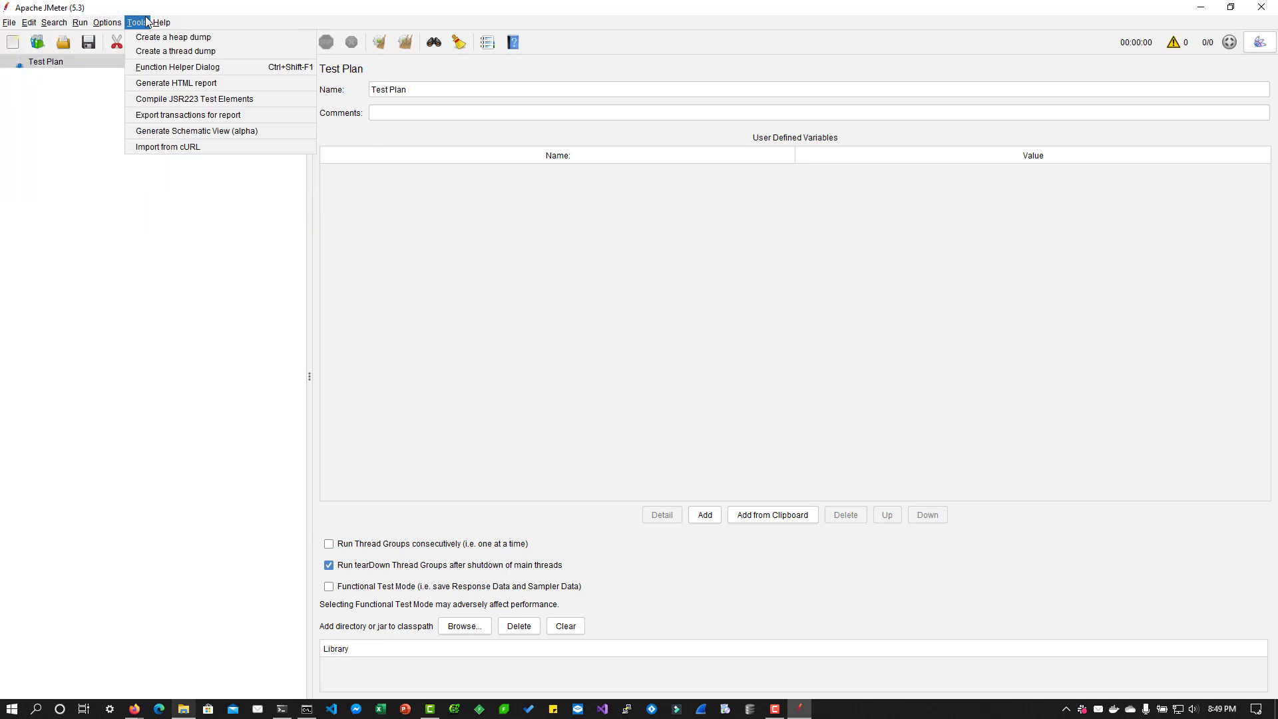
left_click(22, 60)
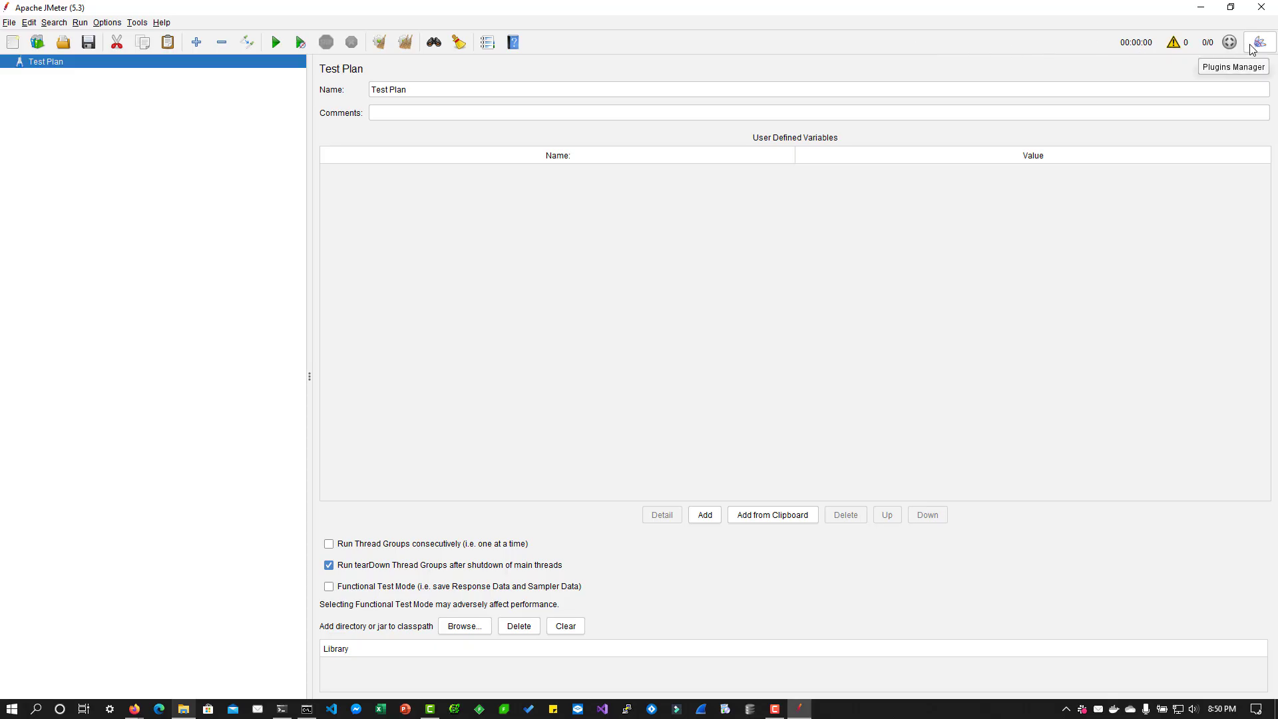
left_click(1181, 46)
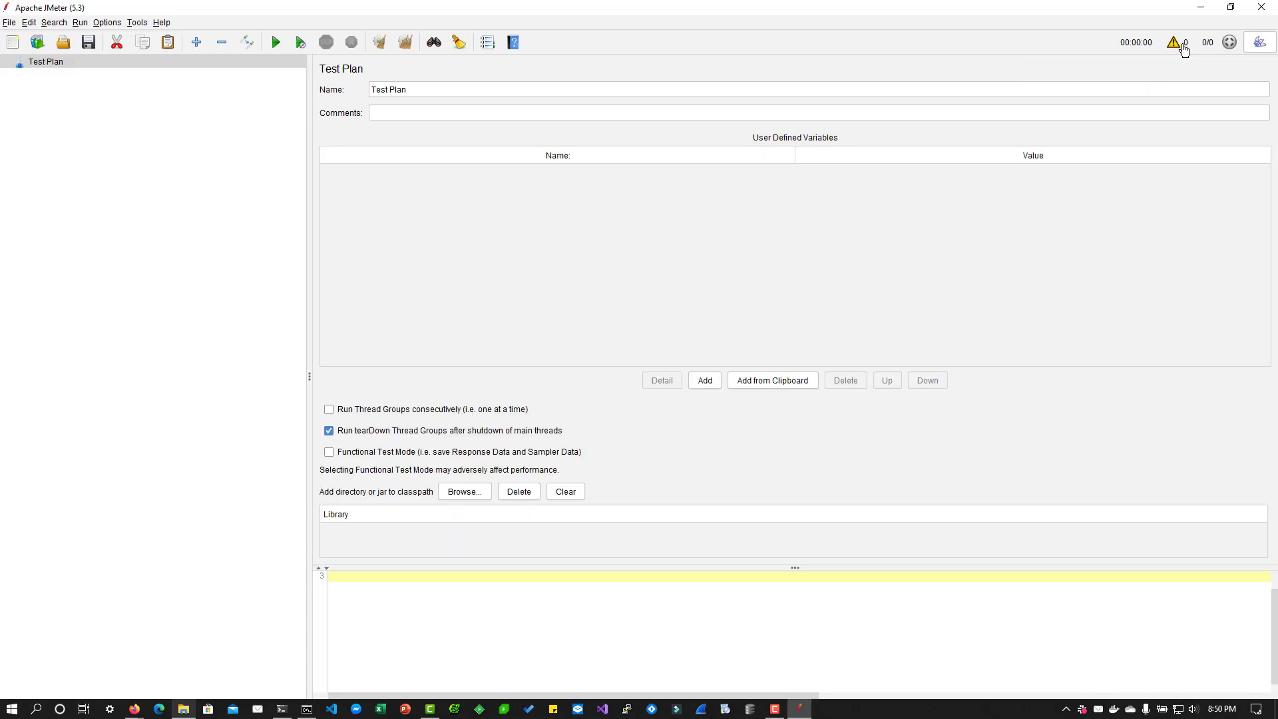
left_click(1182, 47)
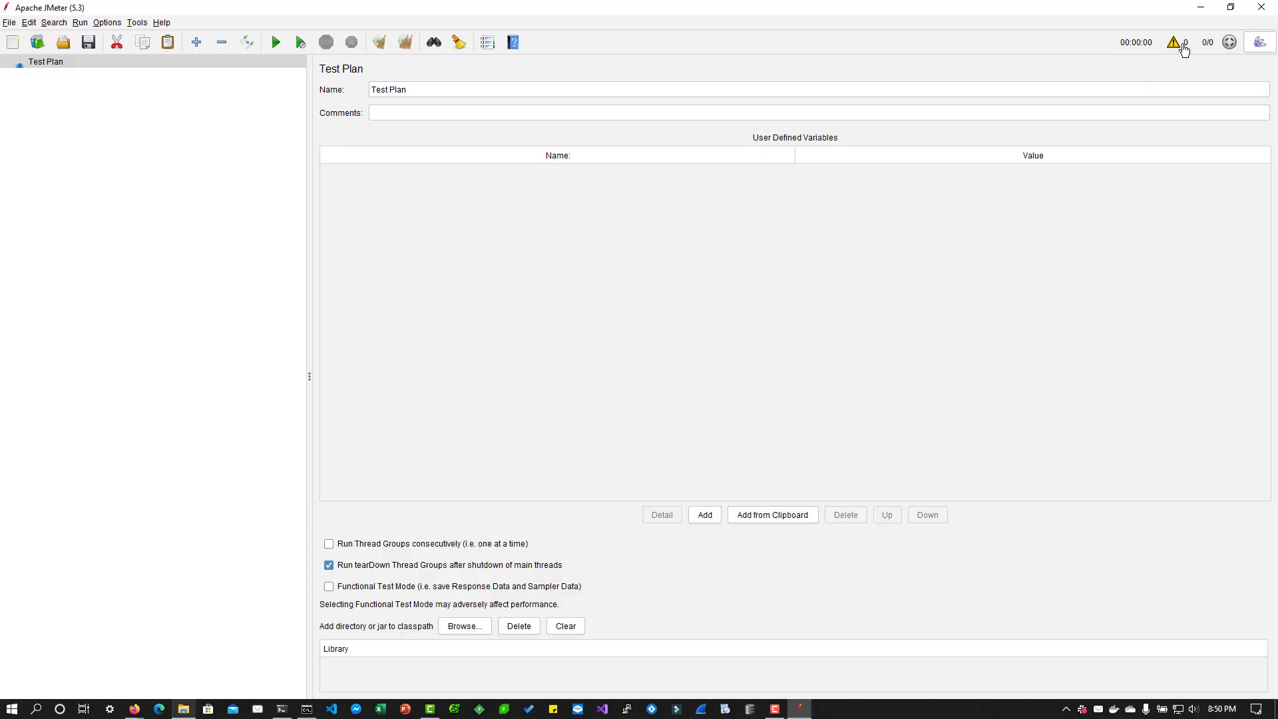
left_click(10, 24)
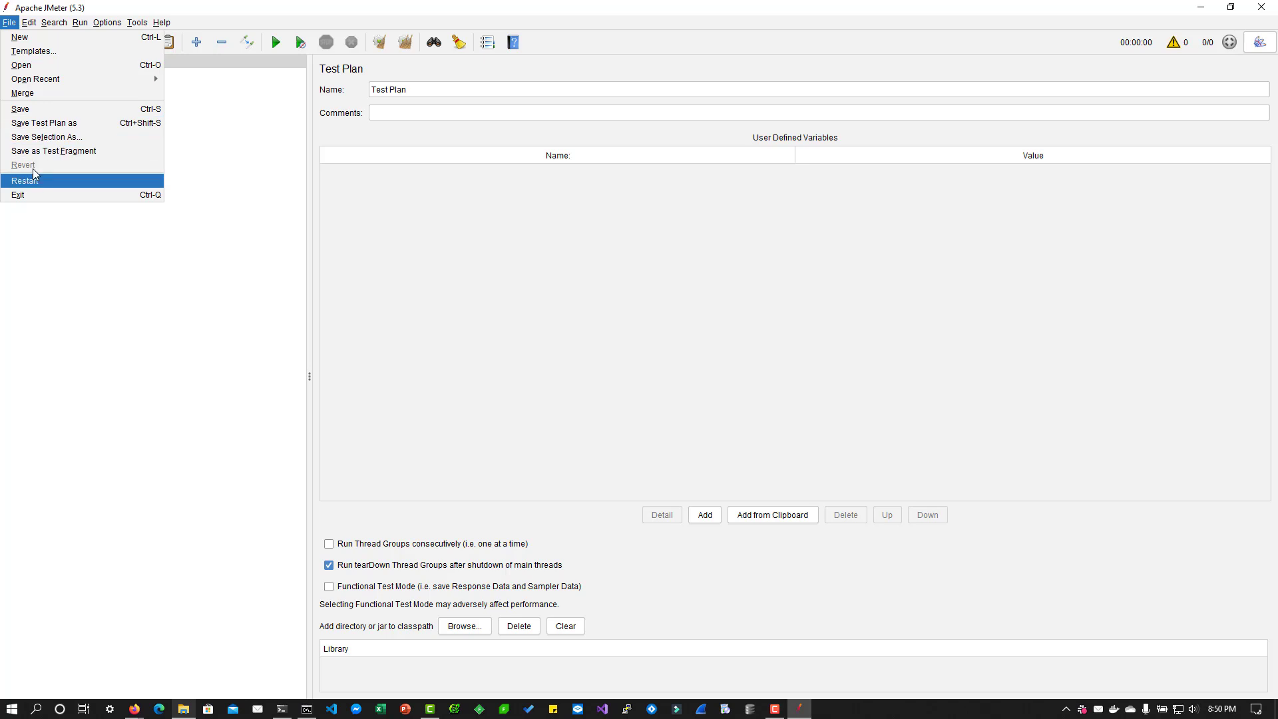
mouse_move(29, 22)
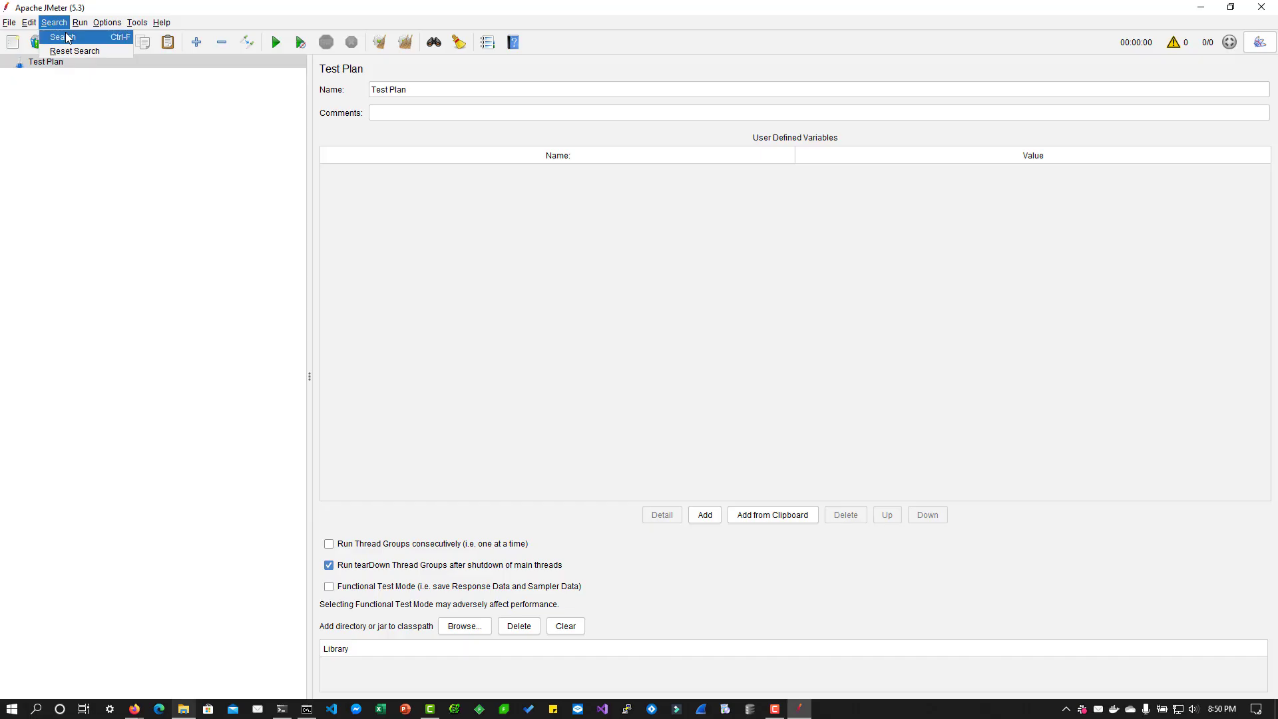
mouse_move(121, 150)
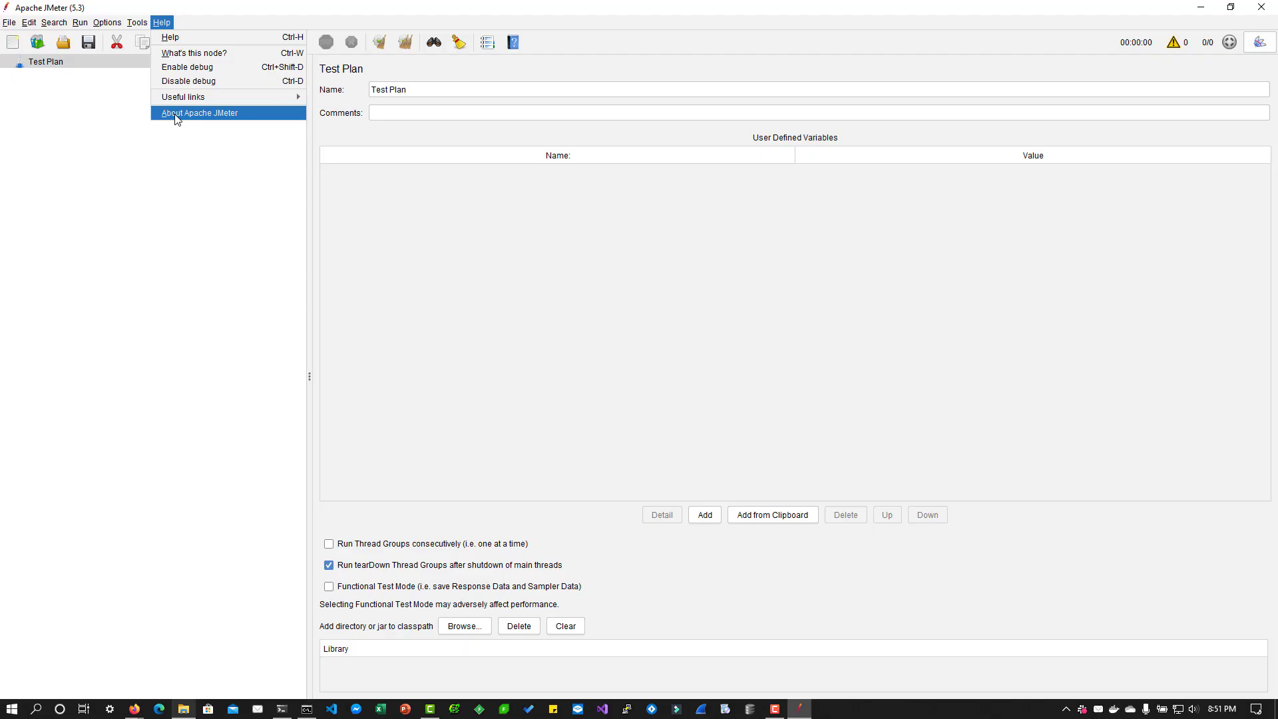
left_click(165, 273)
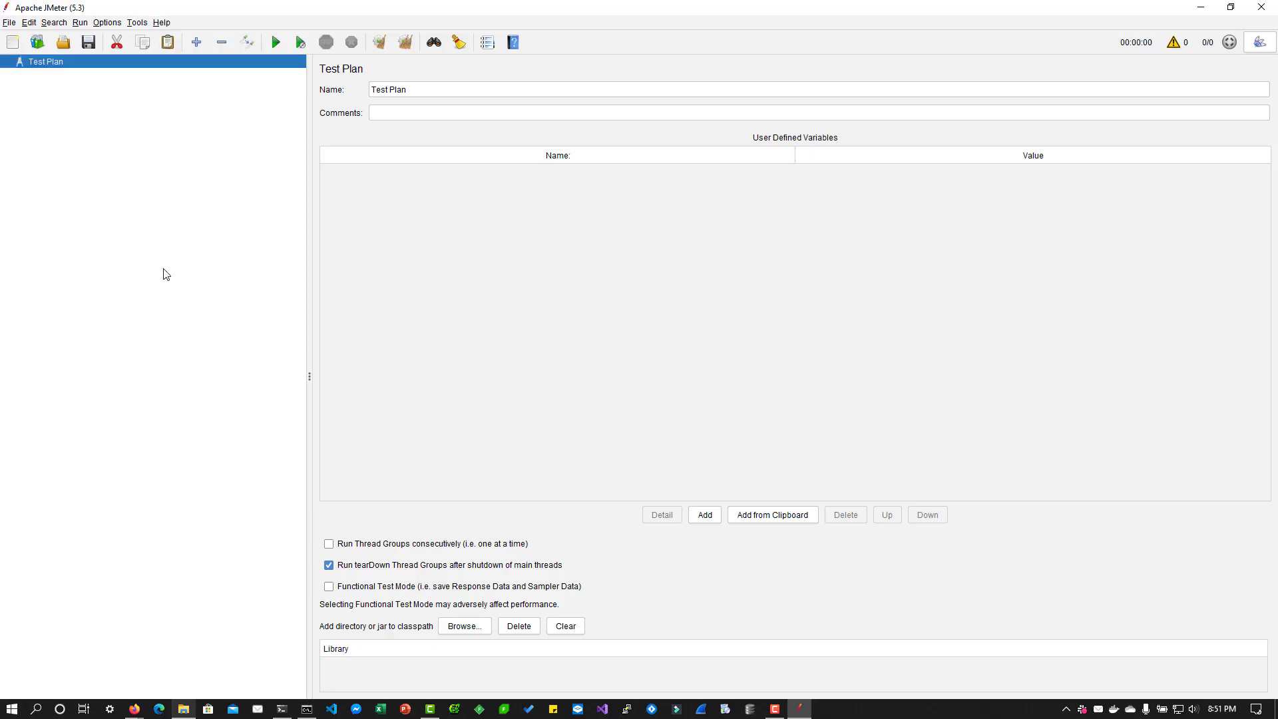
Open the JMeter Plugins Manager, close it, and reopen it to view the installed plugins
left_click(110, 25)
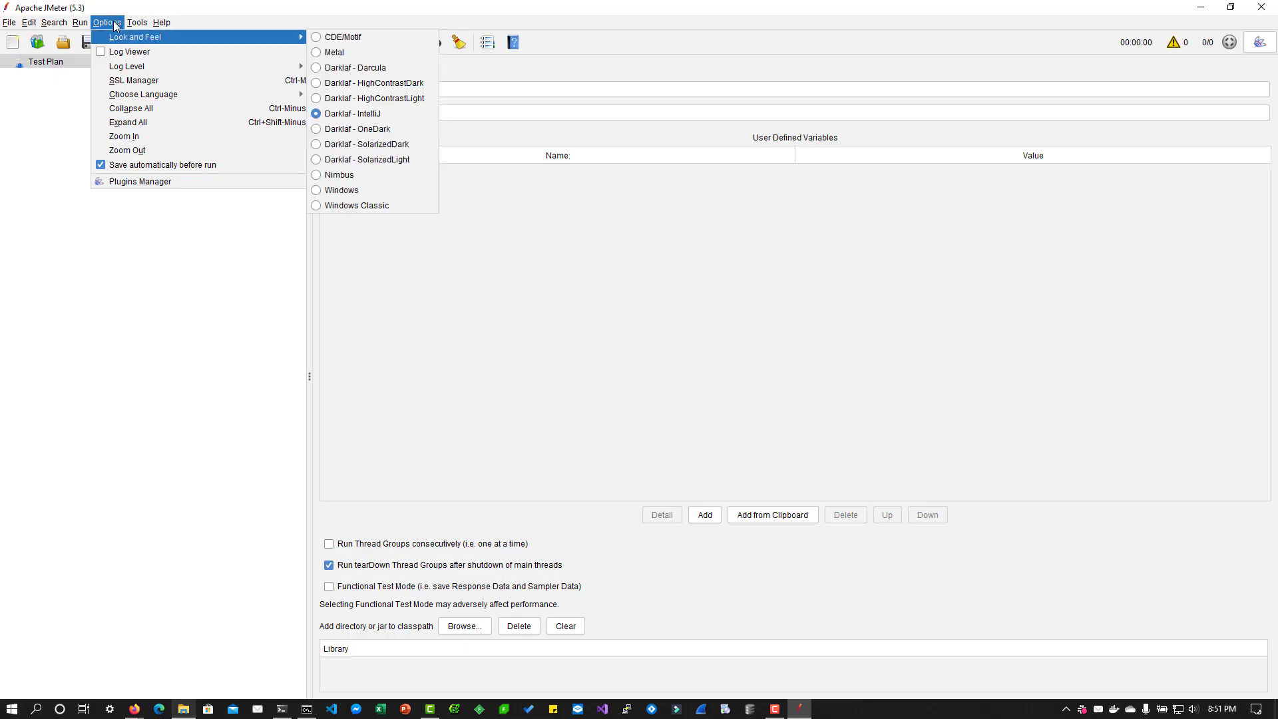
left_click(132, 183)
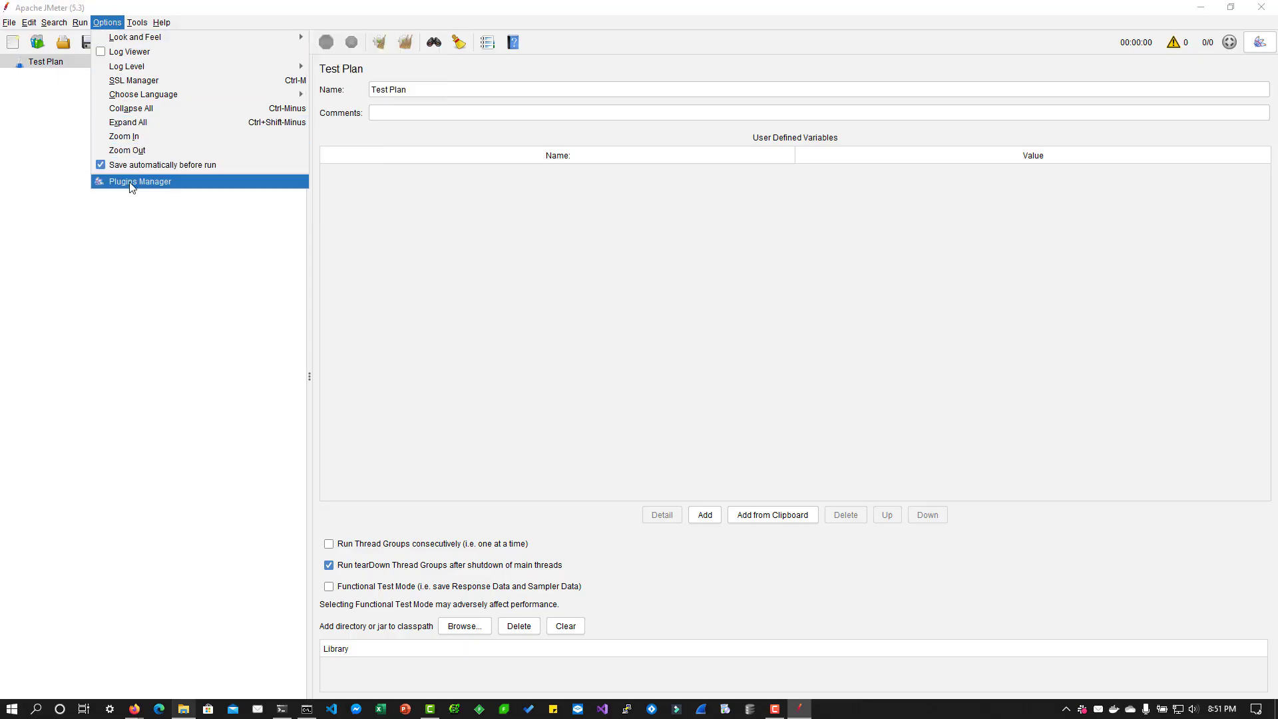
left_click(962, 113)
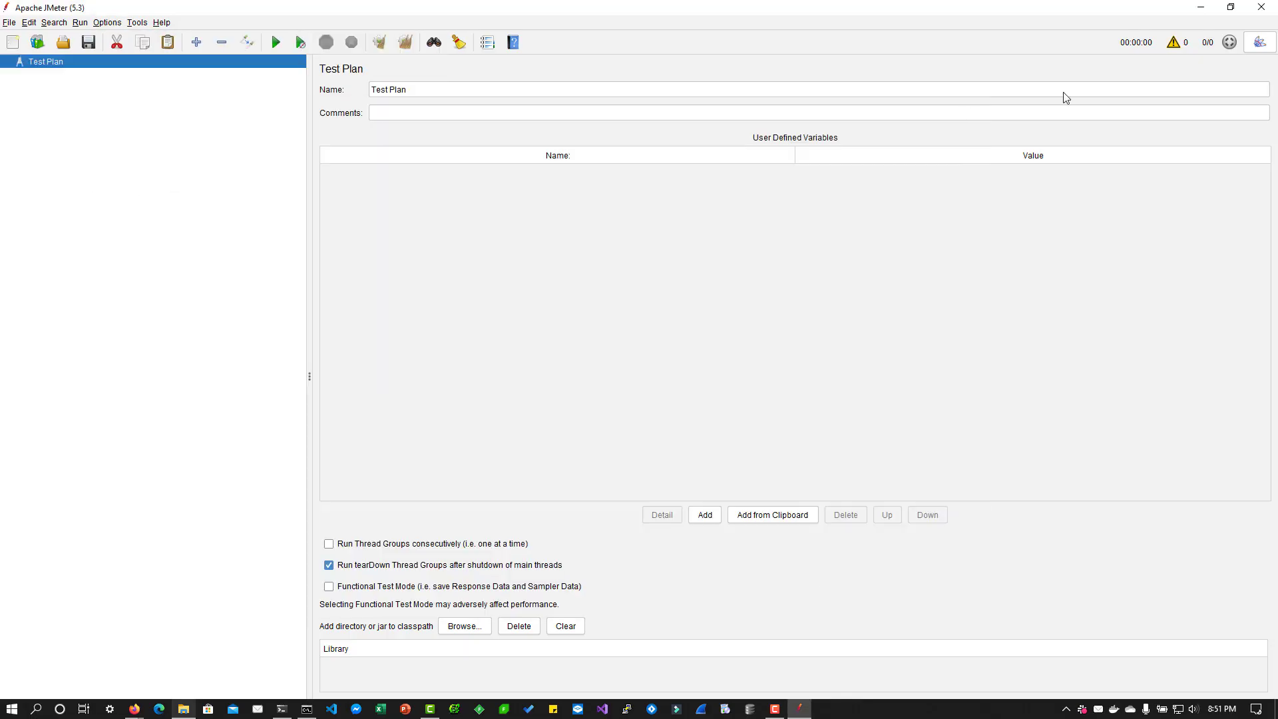
left_click(1259, 42)
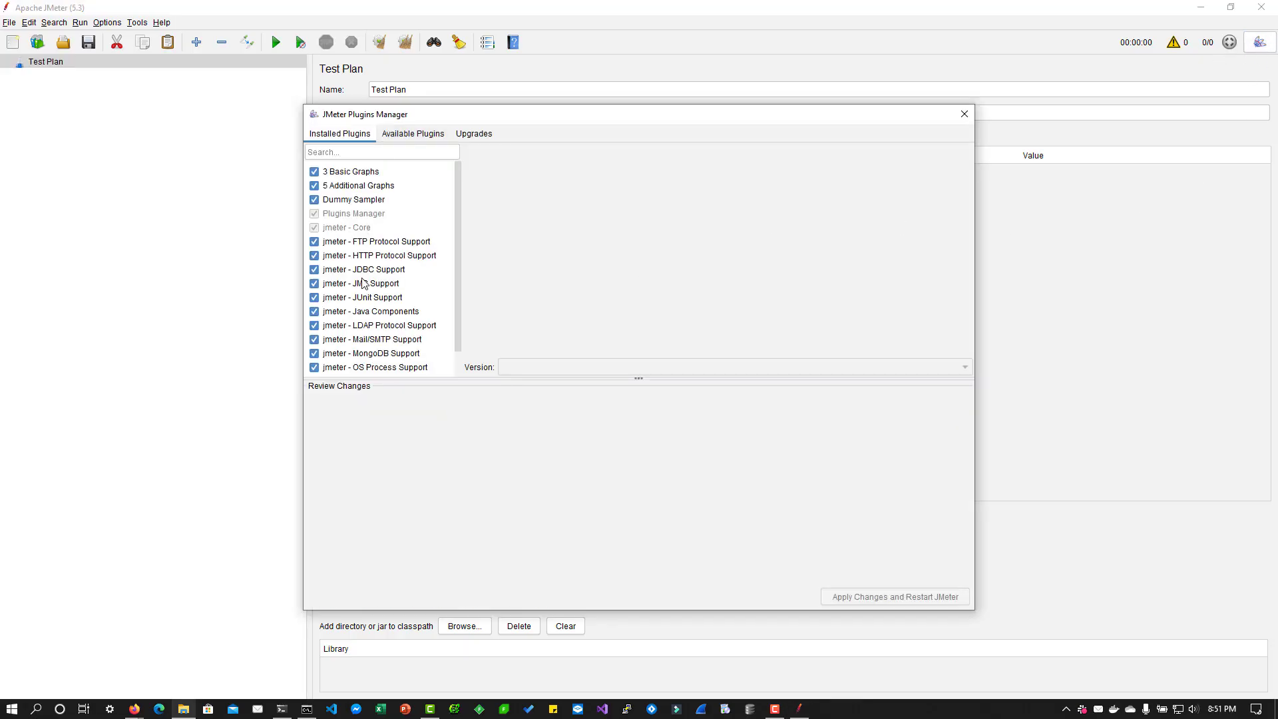
Look through the installed plugins, the available plugins and the upgrades in the Plugins Manager, and return to the available plugins
scroll(364, 282, "down", 1)
scroll(364, 283, "up", 1)
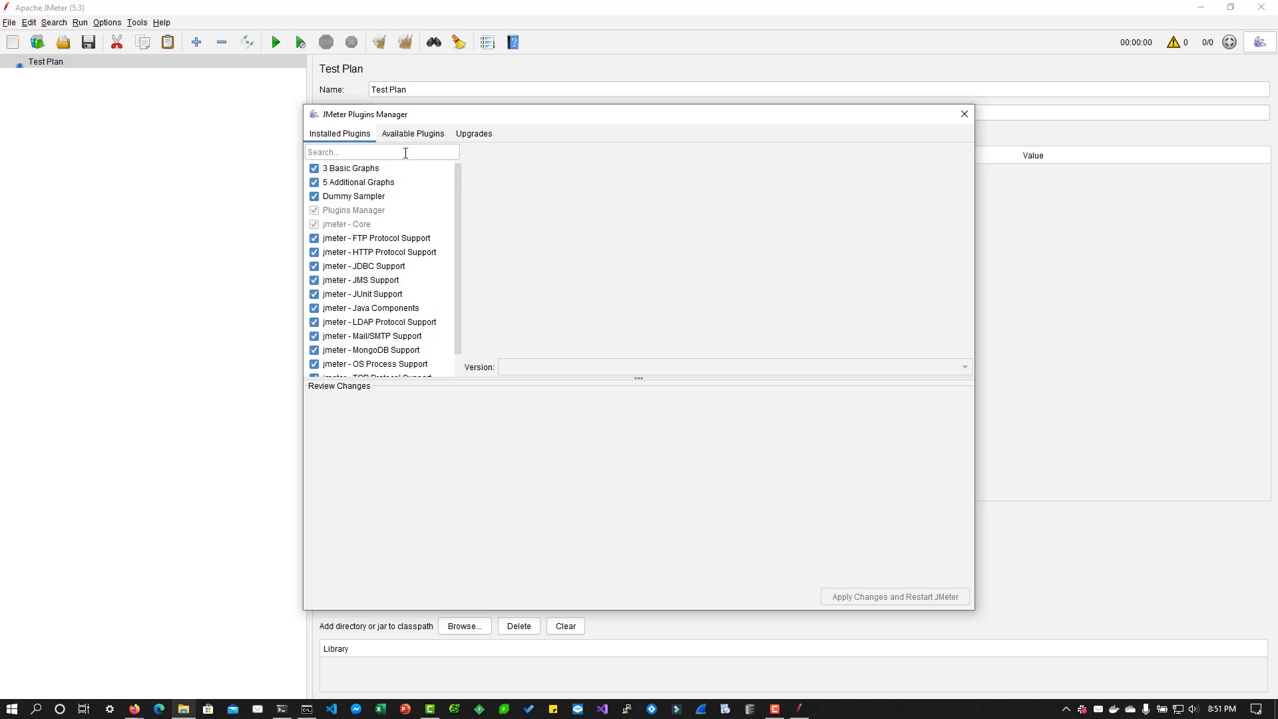
left_click(414, 134)
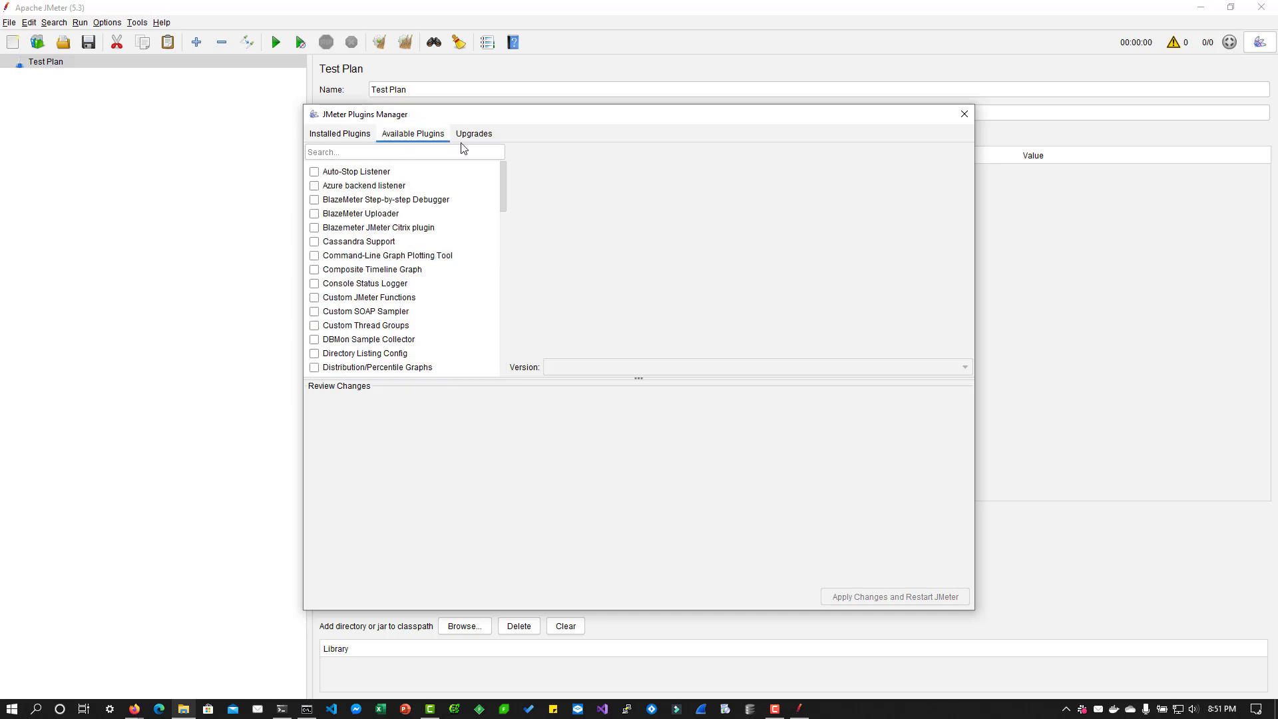
left_click(476, 135)
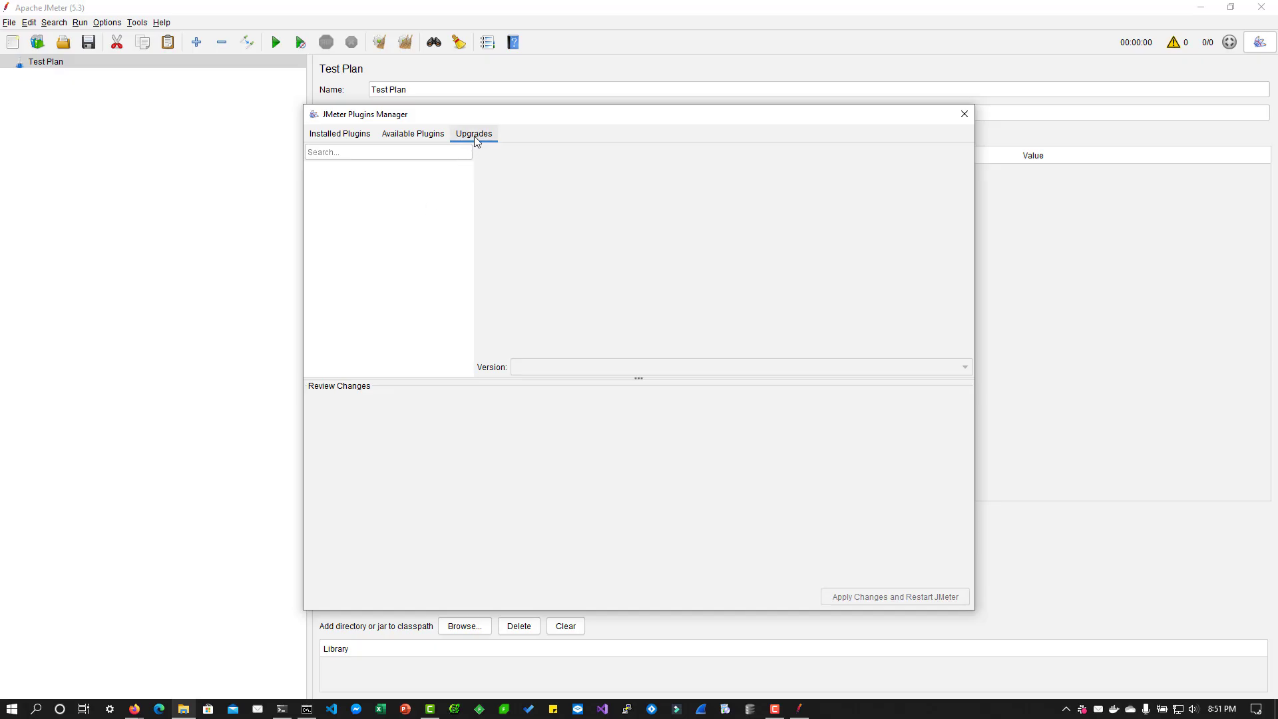
left_click(428, 139)
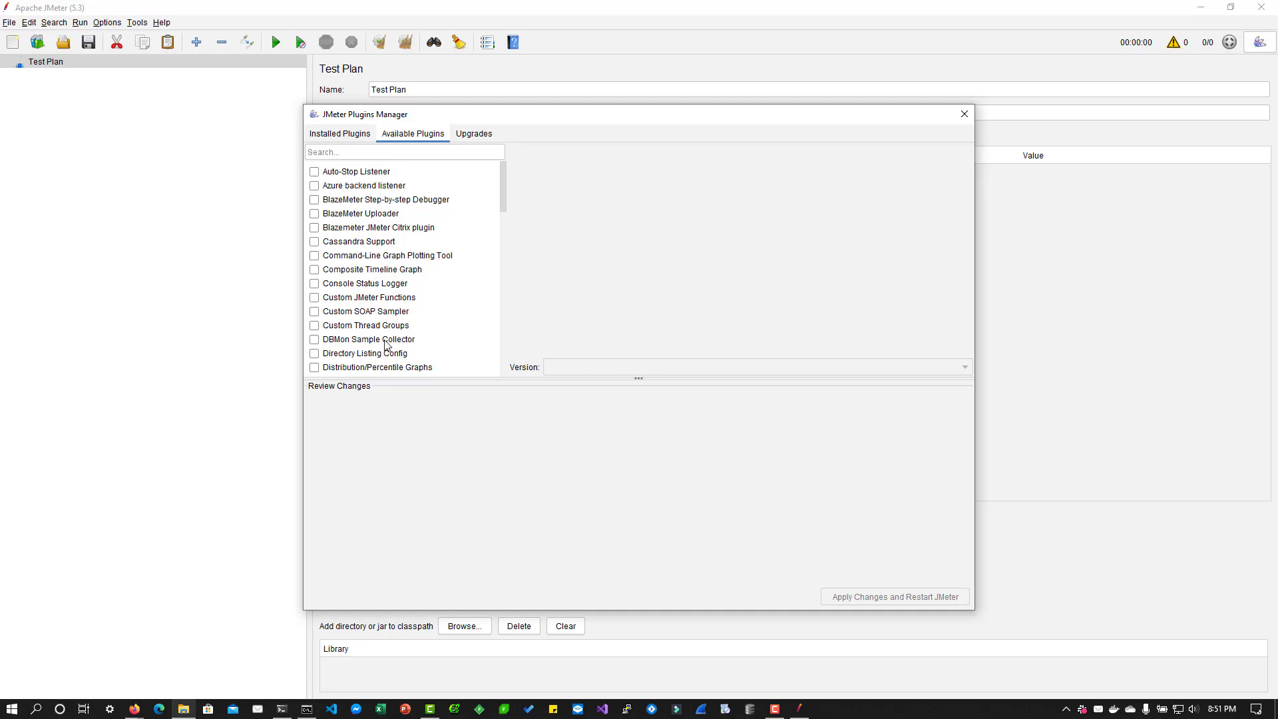
Mark Custom JMeter Functions for installation with version 2.1, and close the Plugins Manager without applying the change
left_click(316, 298)
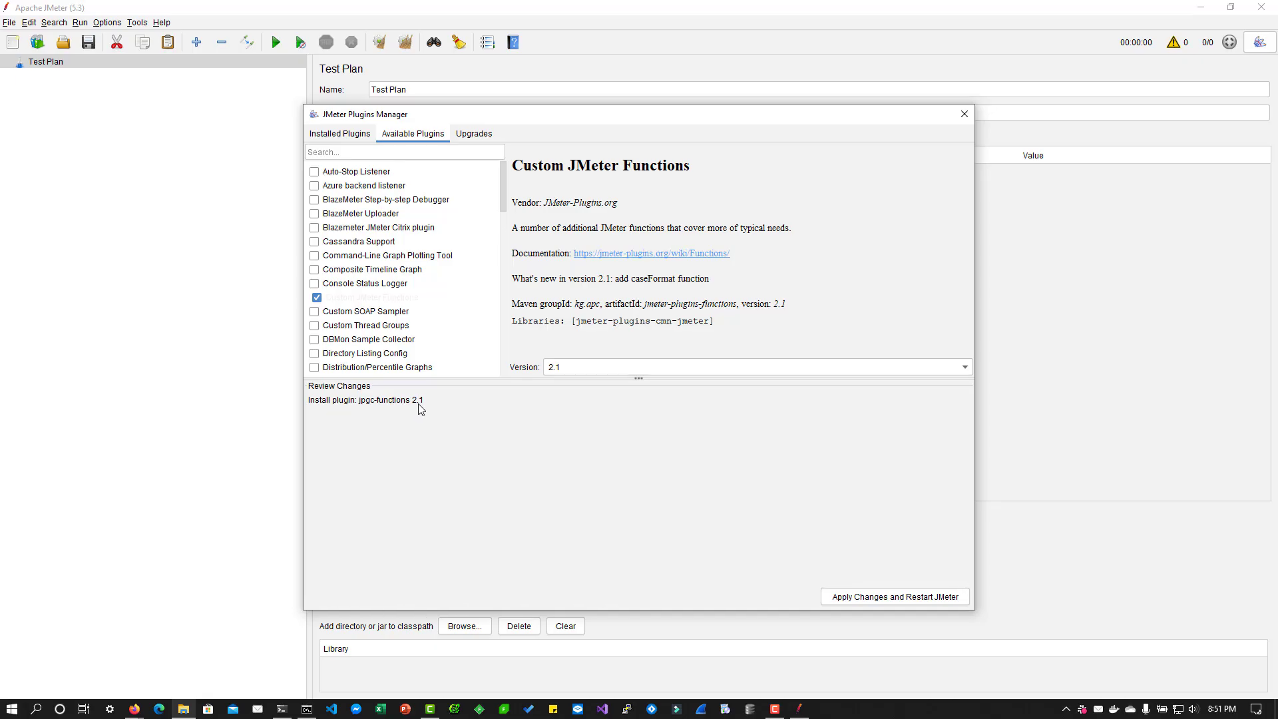
left_click(552, 370)
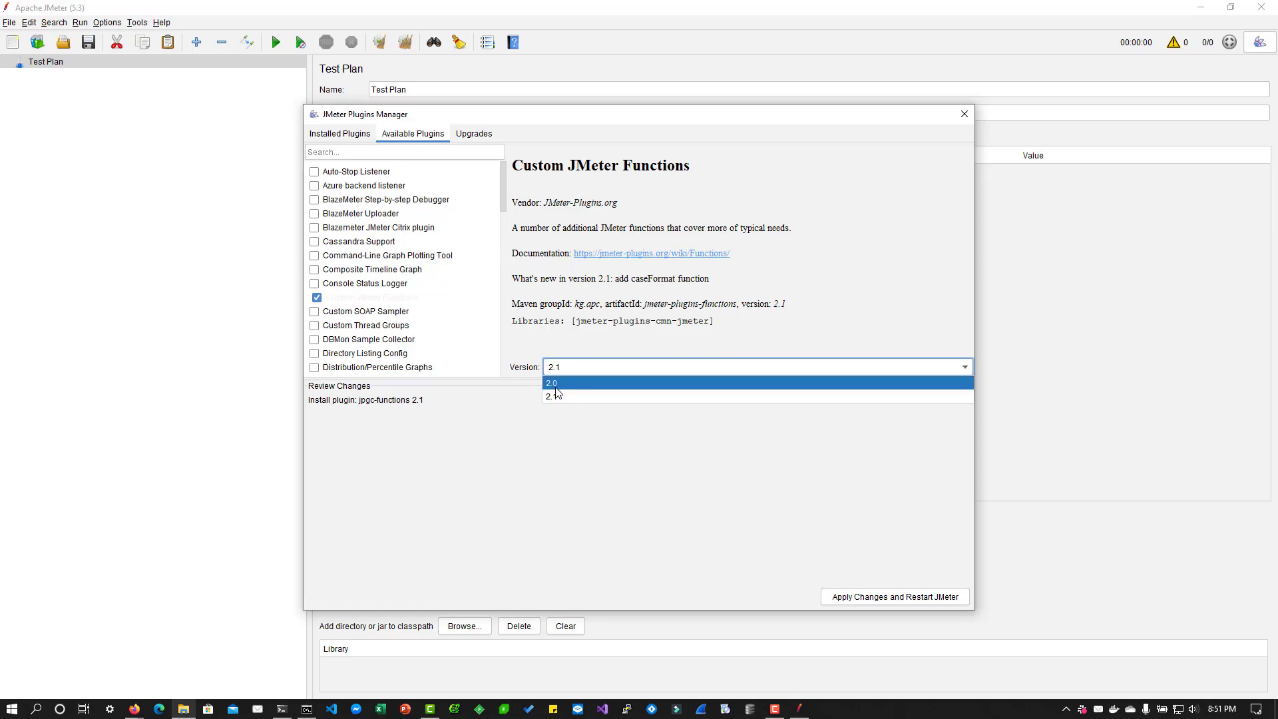
left_click(555, 393)
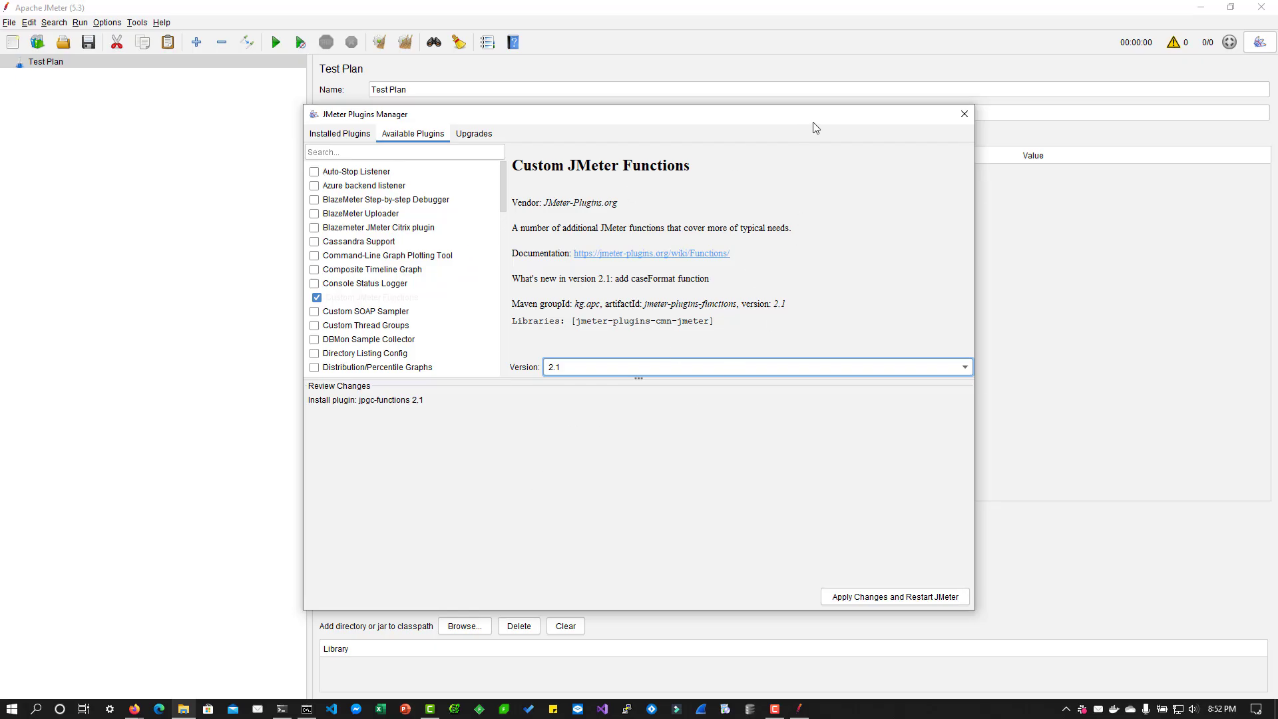
left_click(964, 113)
Open the sample test plan CSVSample.jmx from the examples folder inside bin
left_click(16, 64)
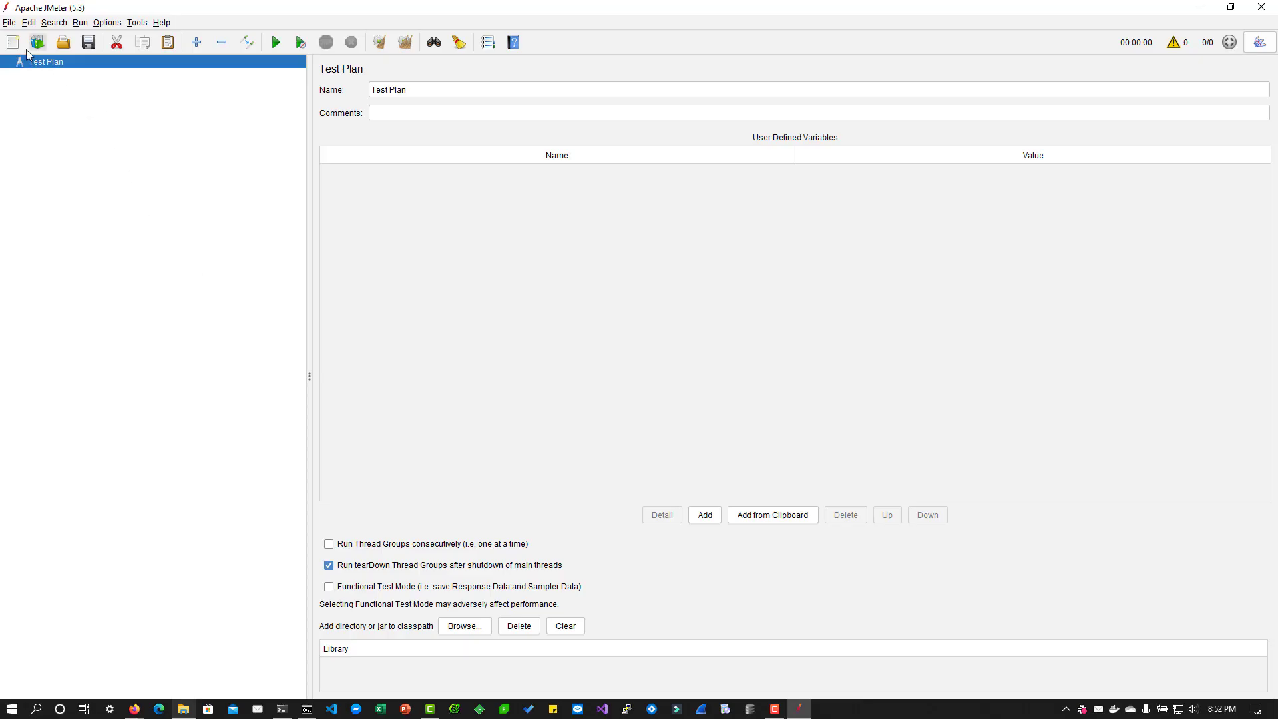
left_click(66, 45)
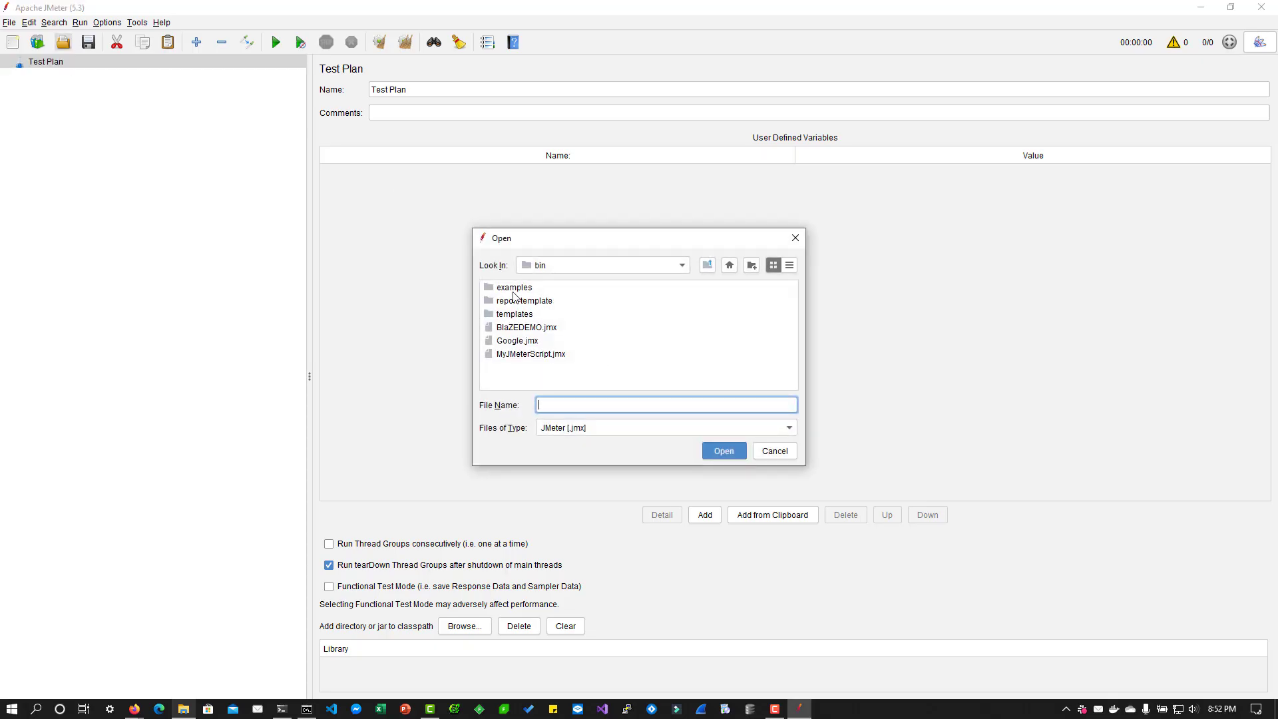
double_click(514, 291)
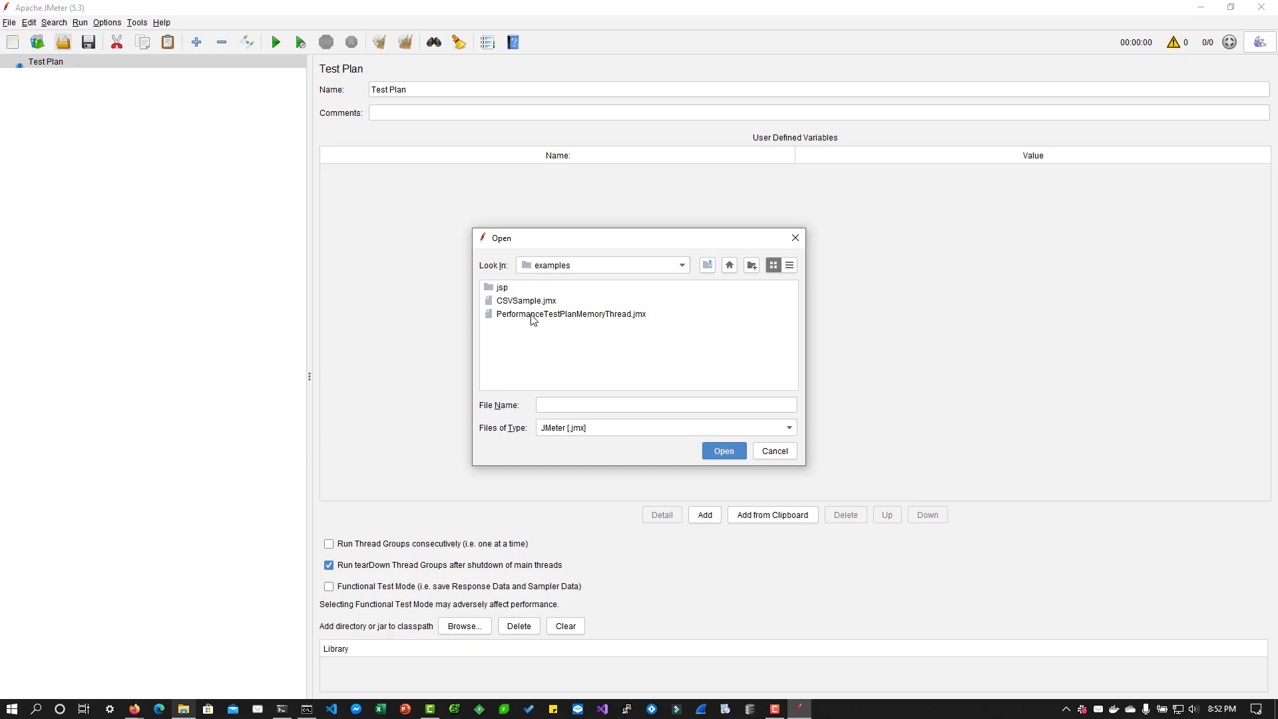
left_click(530, 300)
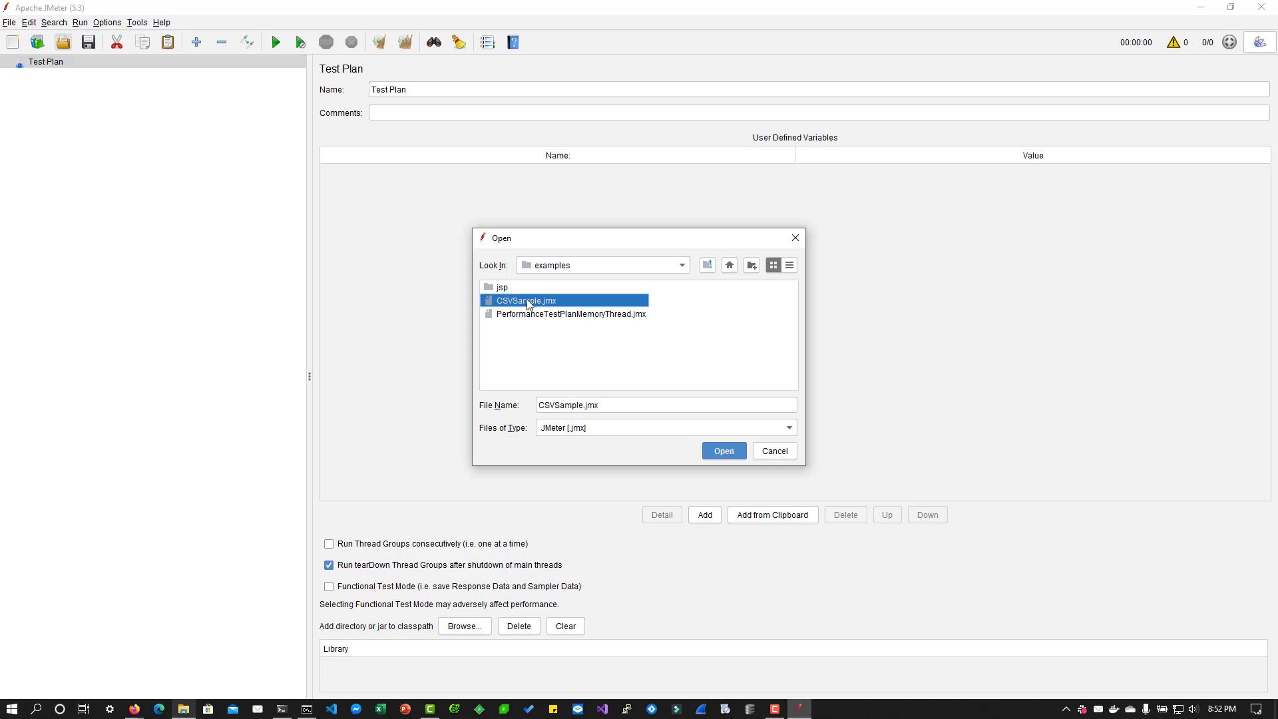
left_click(723, 452)
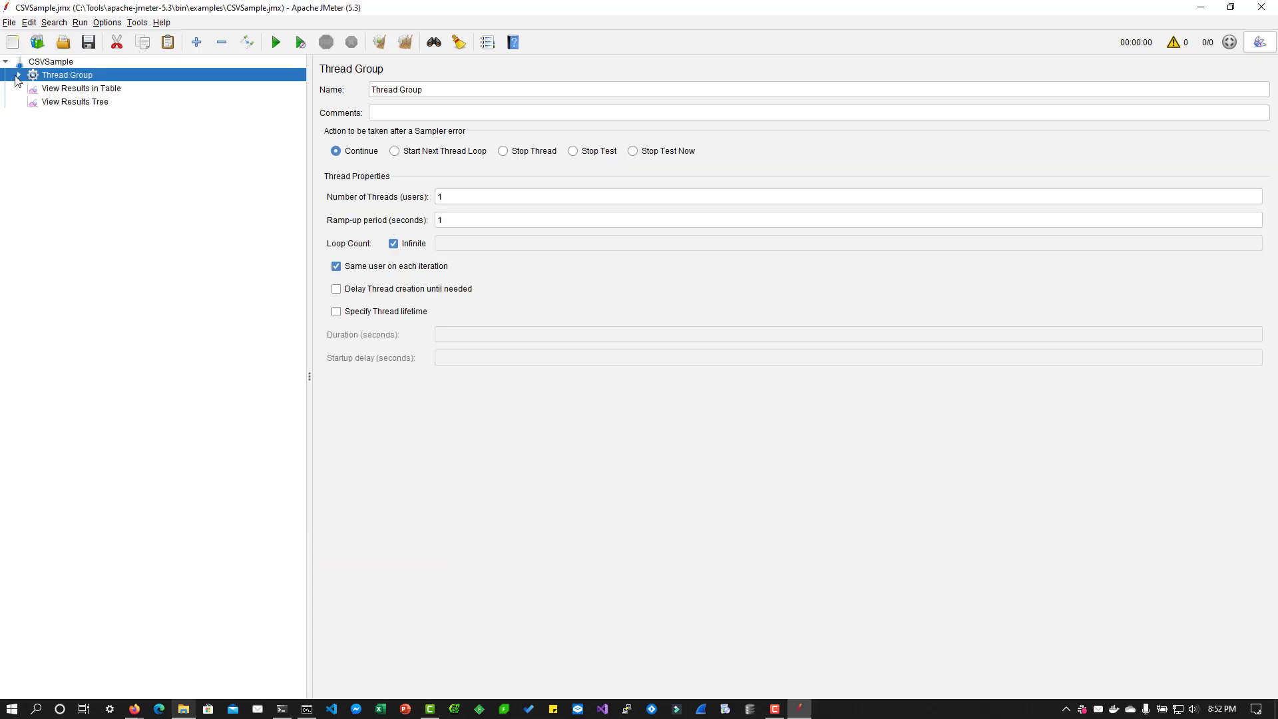
Expand the Thread Group, Dummy Login and While Controller in the CSVSample test plan to examine their elements
left_click(19, 74)
left_click(32, 101)
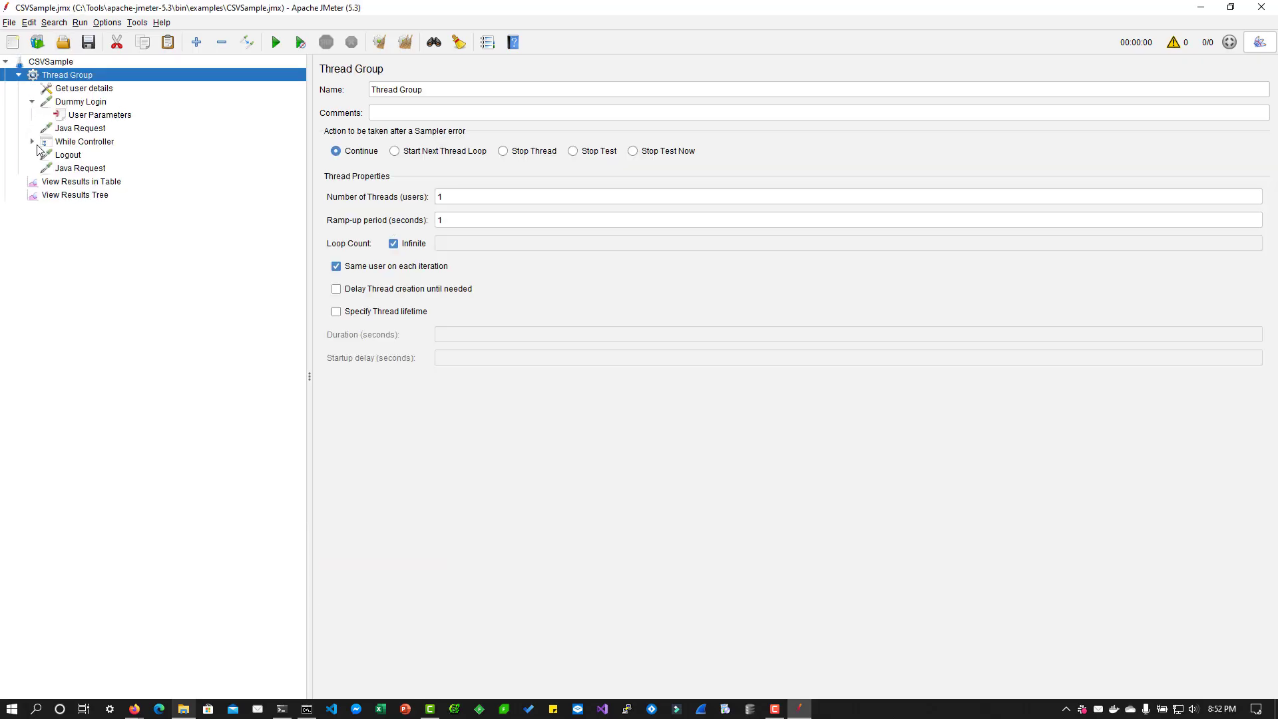
left_click(32, 141)
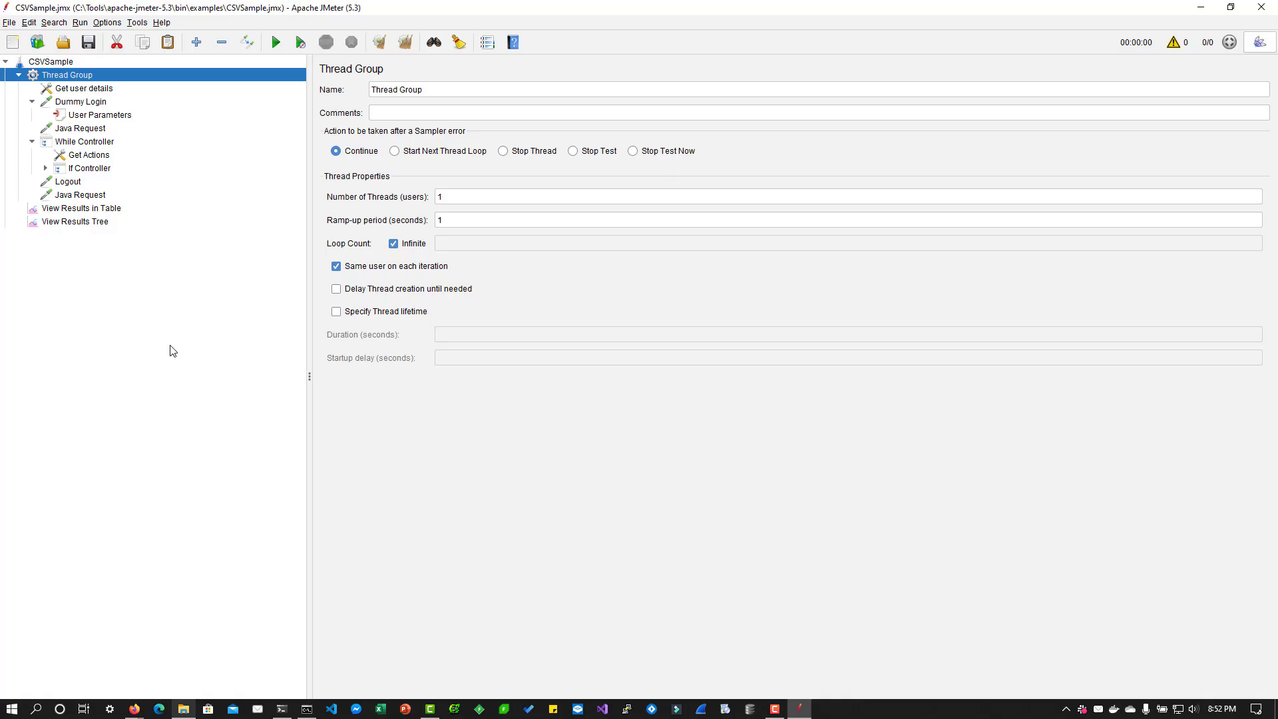